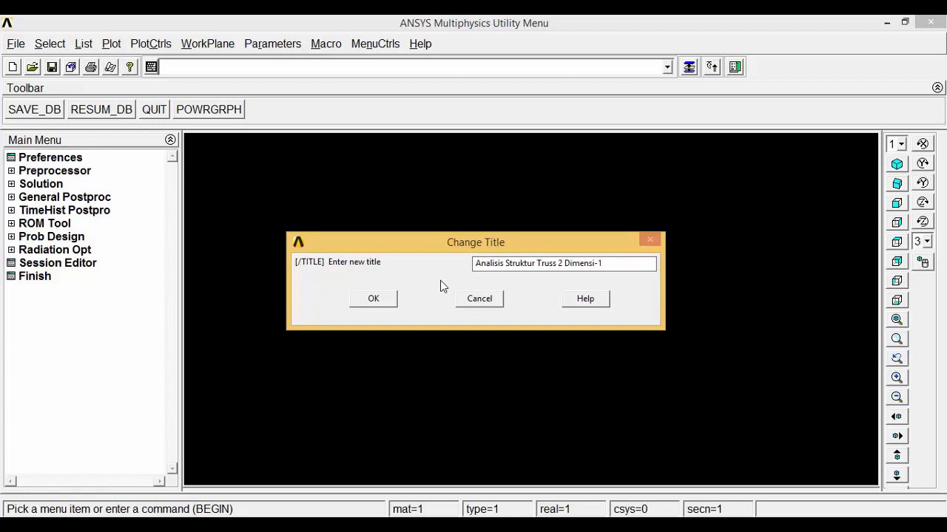
# Confirm the title "Analisis Struktur Truss 2 Dimensi-1" and filter the GUI preferences to the Structural discipline.
pyautogui.click(363, 300)
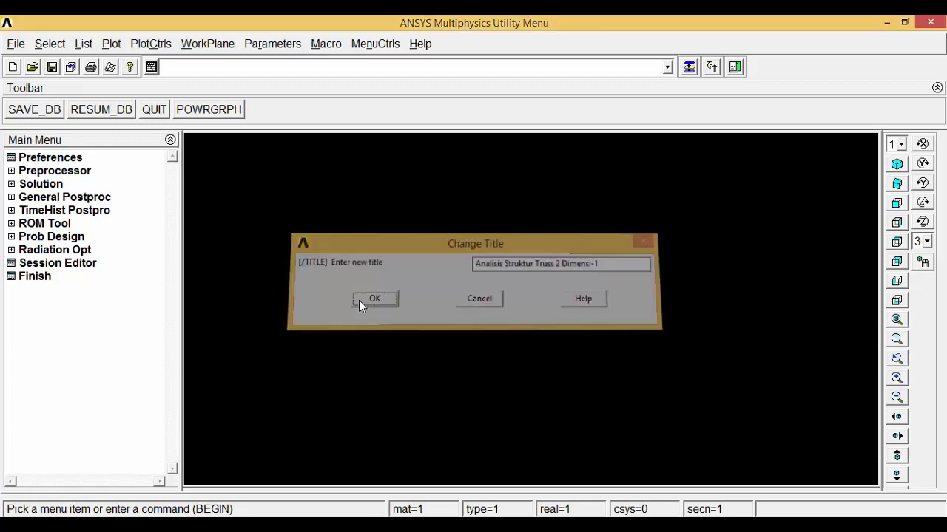
pyautogui.click(54, 163)
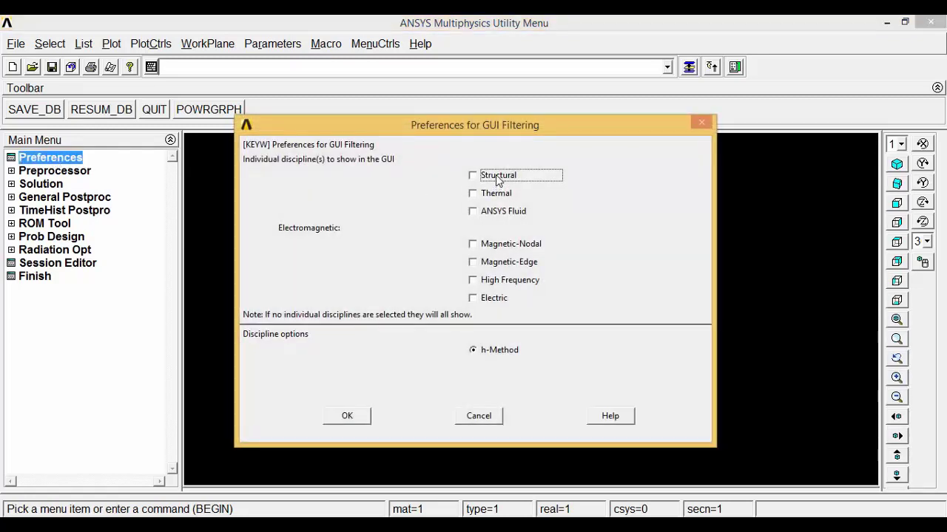
pyautogui.click(496, 176)
pyautogui.click(346, 416)
# Add the Link element 3D finit stn 180 from the element library as element type 1.
pyautogui.click(45, 172)
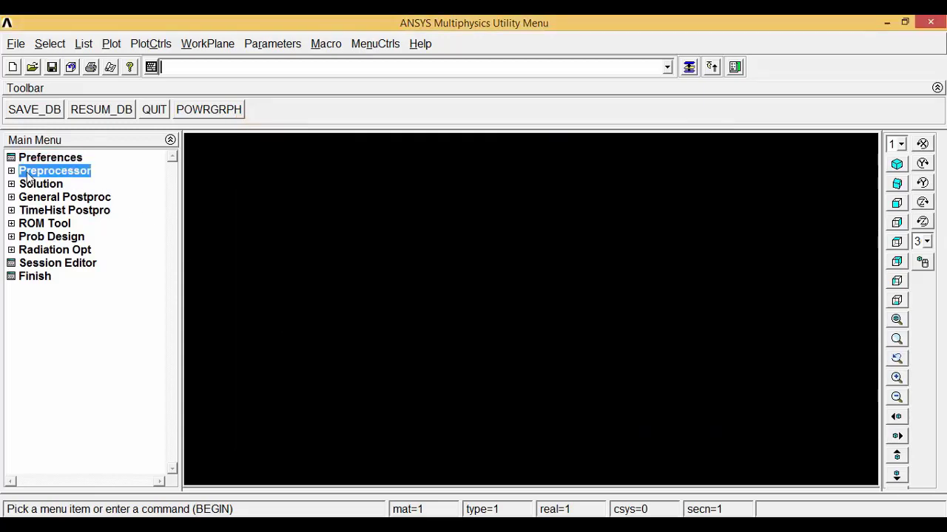
pyautogui.click(39, 185)
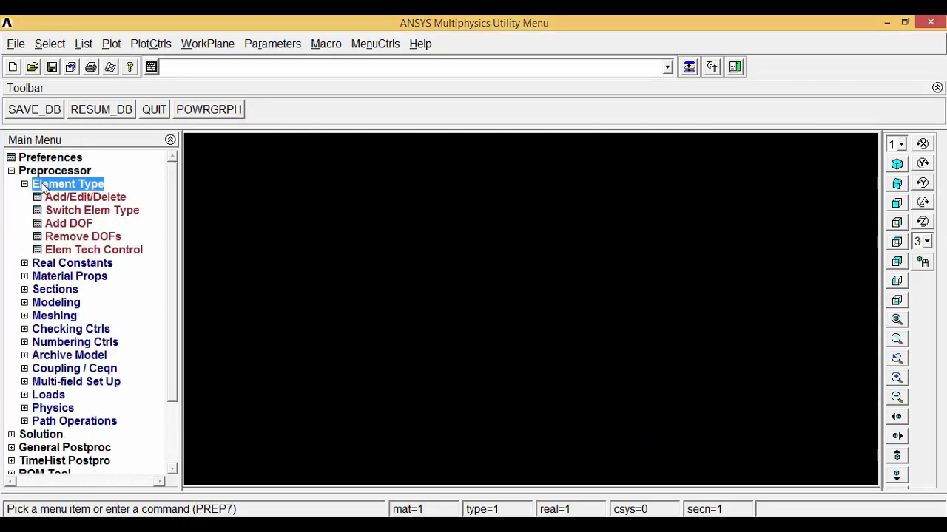
pyautogui.click(65, 197)
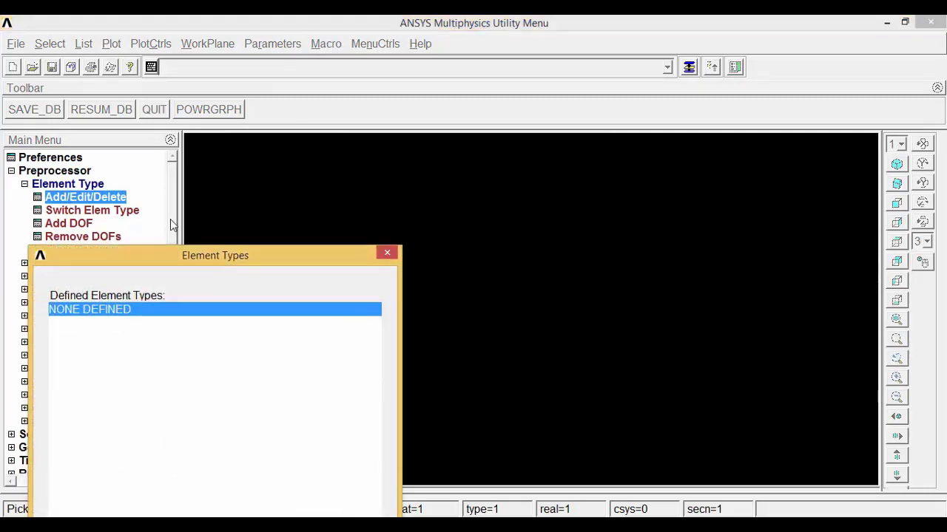
pyautogui.click(107, 468)
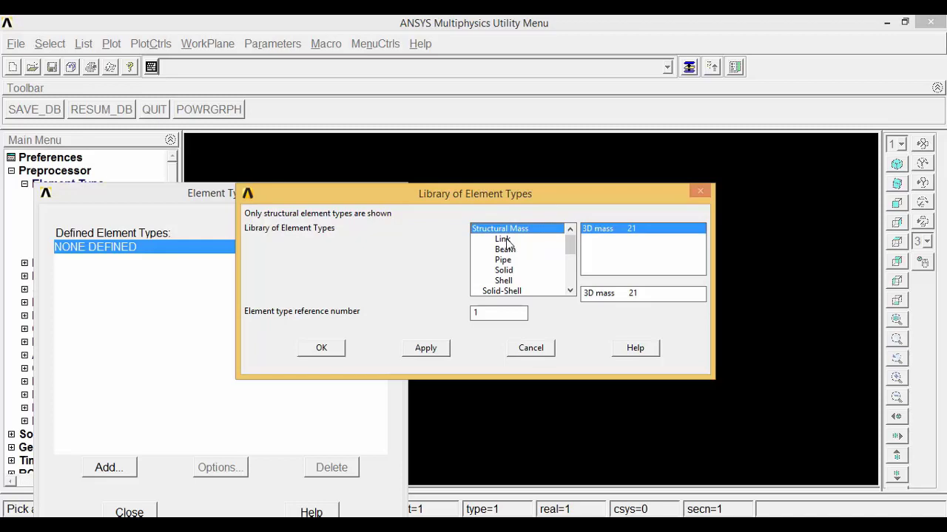
pyautogui.click(505, 241)
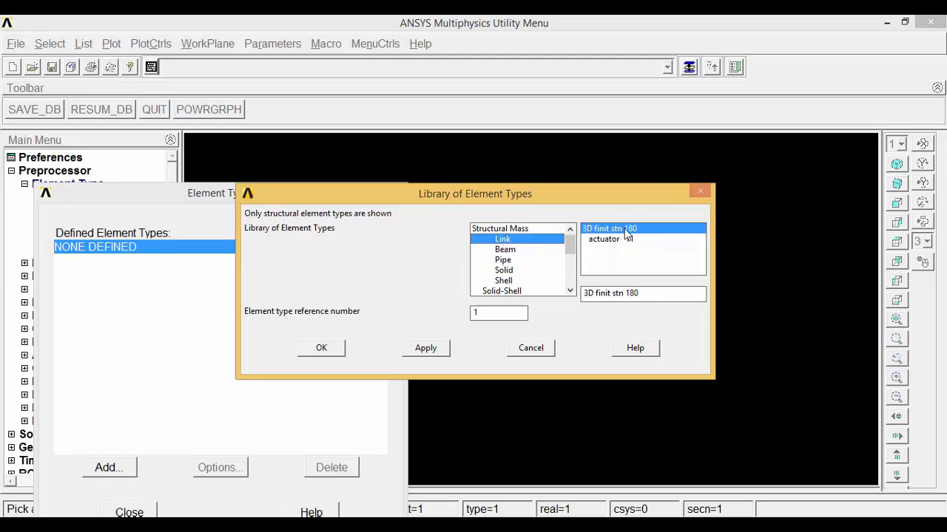
pyautogui.click(321, 348)
pyautogui.moveTo(288, 183); pyautogui.dragTo(292, 143)
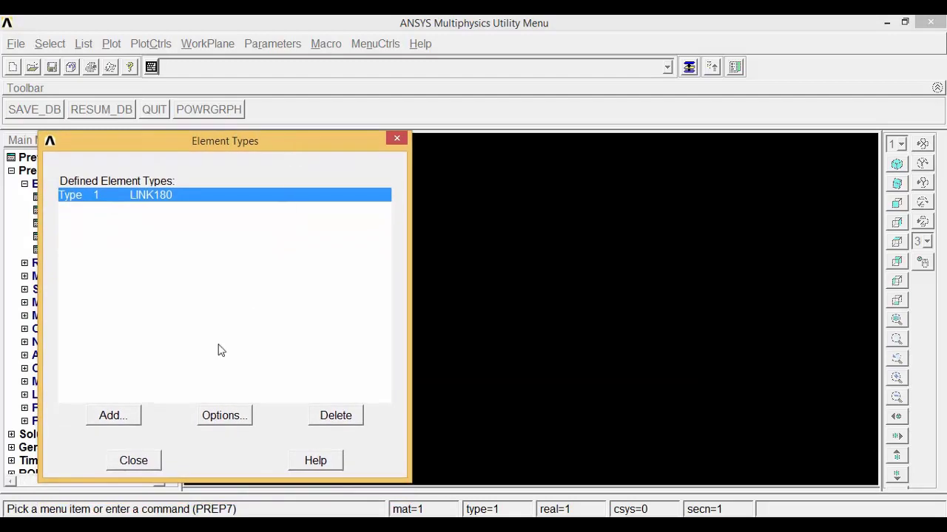
pyautogui.click(154, 466)
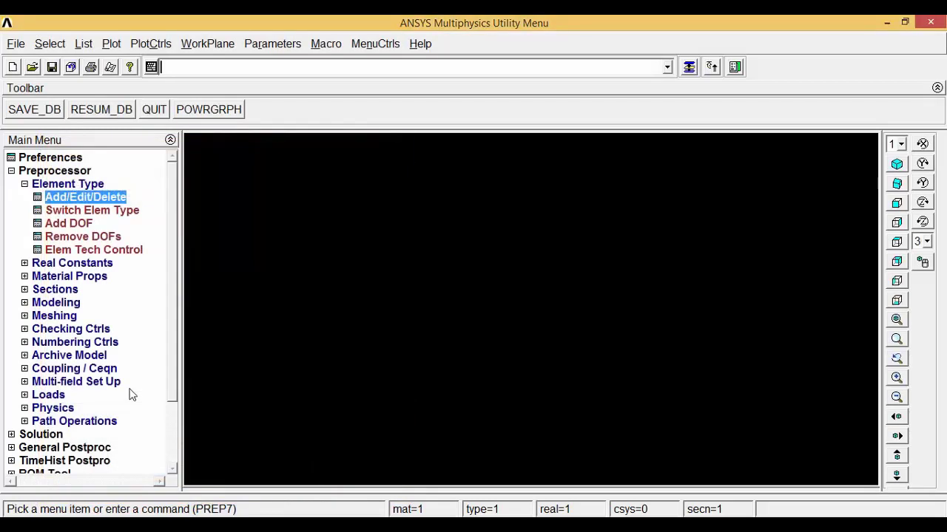
# Define a structural linear elastic isotropic material model for material 1 with EX 1.9e6 and PRXY 0.3.
pyautogui.click(50, 277)
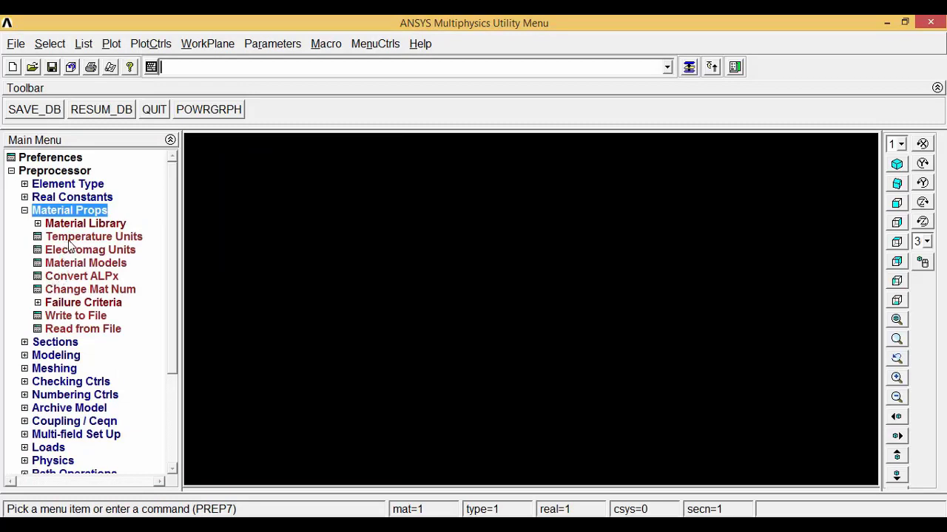
pyautogui.click(72, 267)
pyautogui.doubleClick(74, 271)
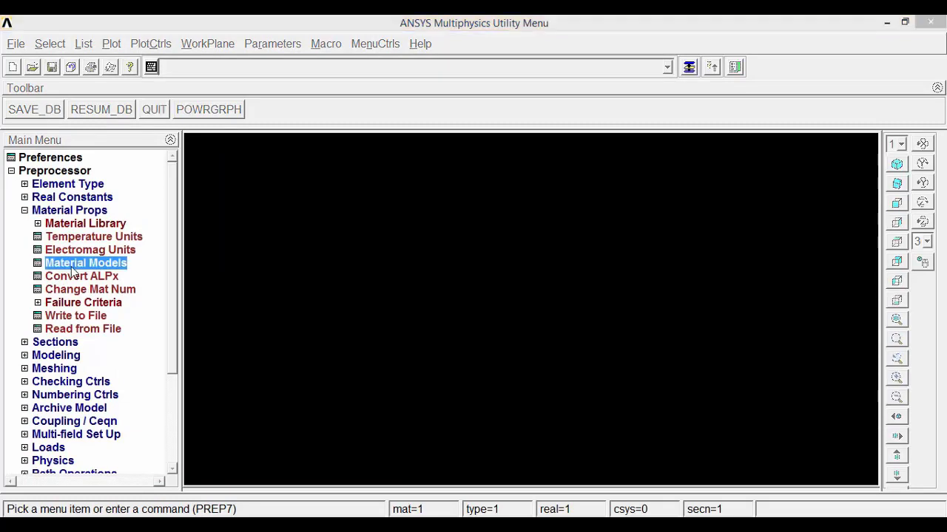
pyautogui.doubleClick(506, 252)
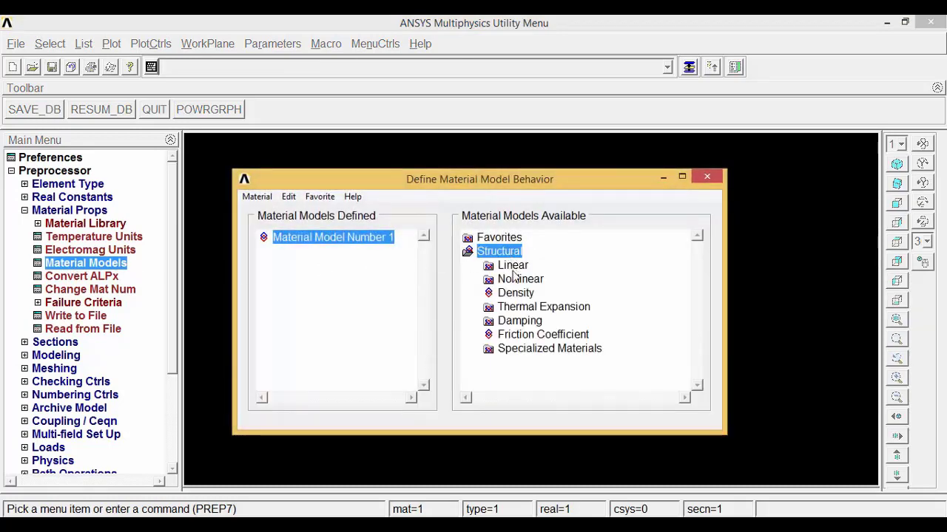
pyautogui.doubleClick(521, 268)
pyautogui.doubleClick(537, 281)
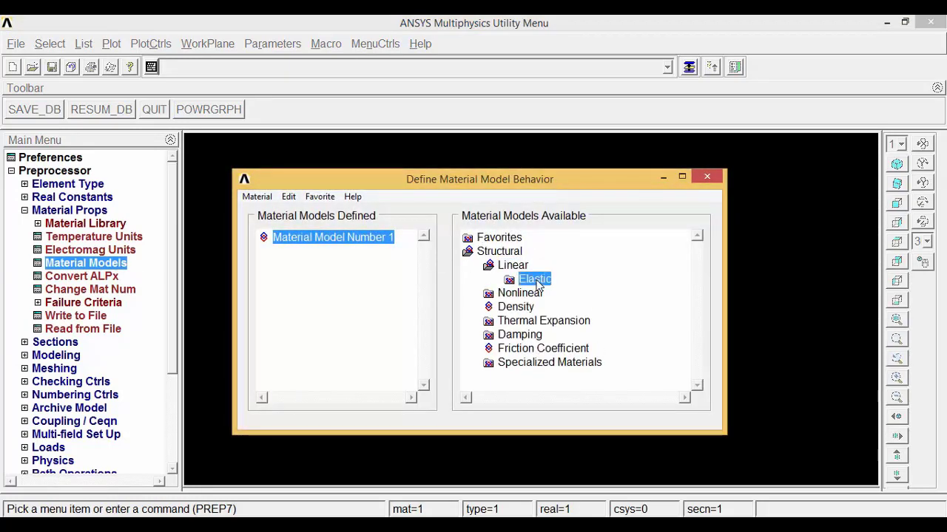
pyautogui.doubleClick(561, 294)
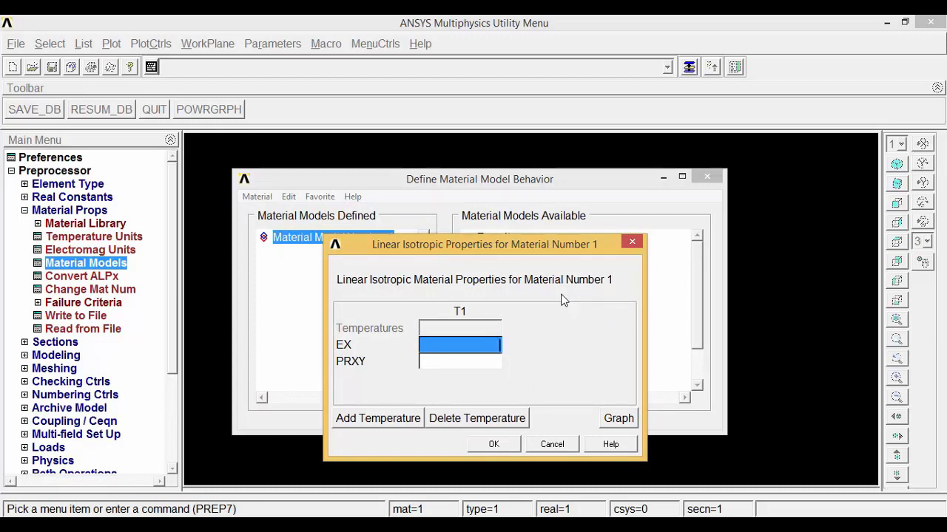
pyautogui.write('1')
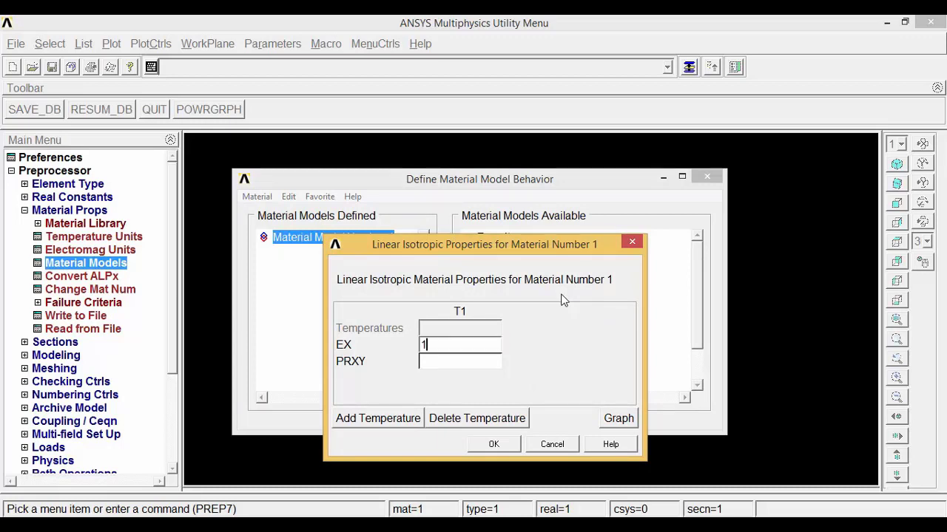
pyautogui.write('.9e6')
pyautogui.click(457, 362)
pyautogui.write('0.3')
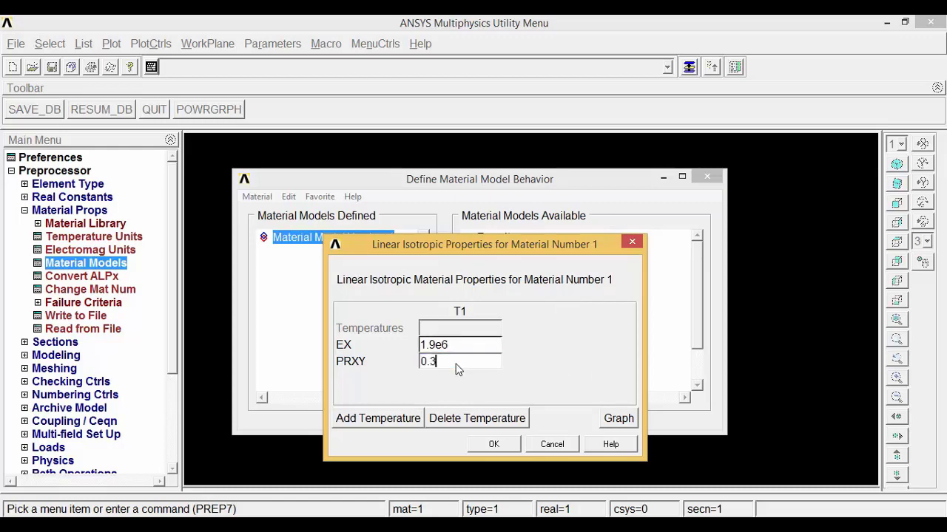
pyautogui.click(494, 446)
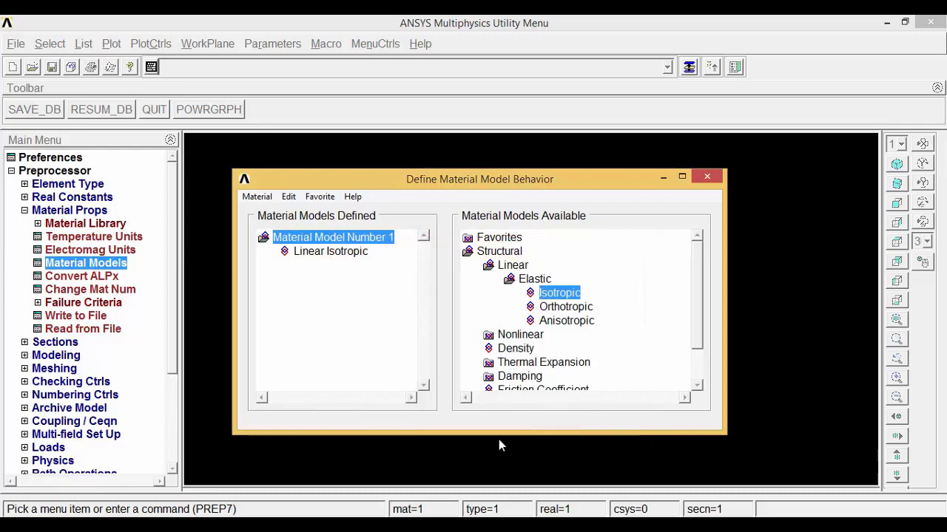
pyautogui.click(711, 177)
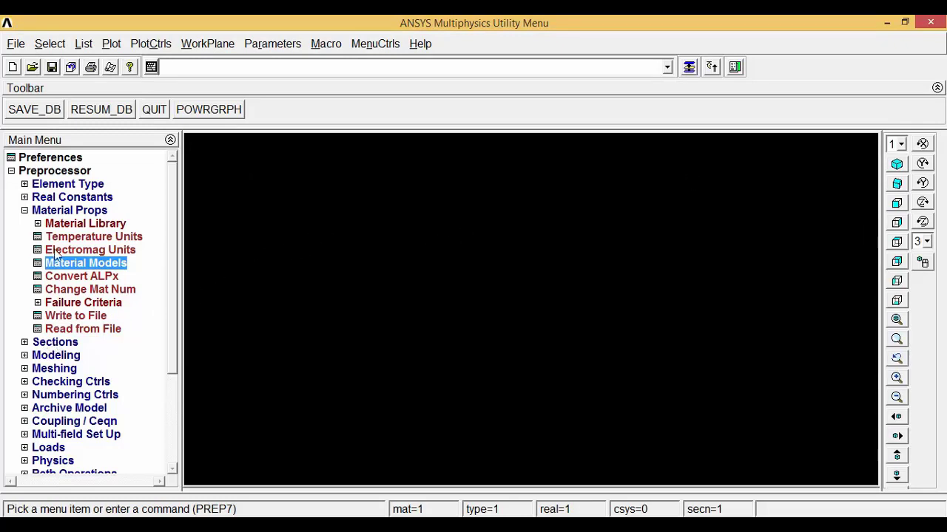
# Add real constant set 1 for the LINK180 element with a cross-sectional area of 8.
pyautogui.click(55, 197)
pyautogui.click(66, 211)
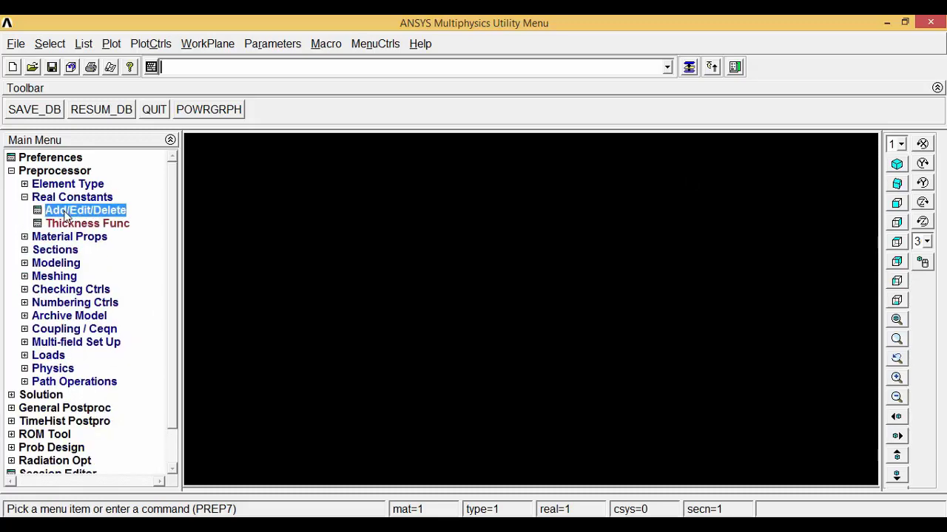
pyautogui.moveTo(155, 313); pyautogui.dragTo(173, 180)
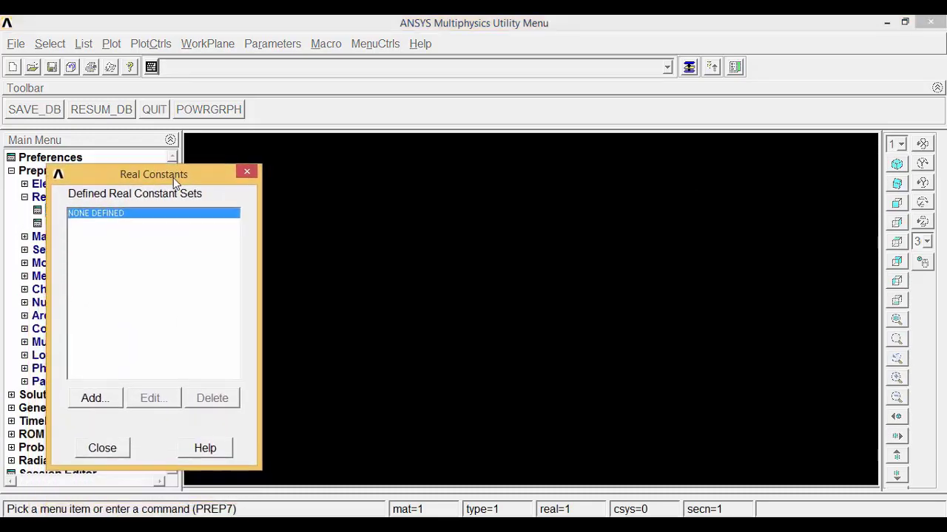
pyautogui.click(95, 396)
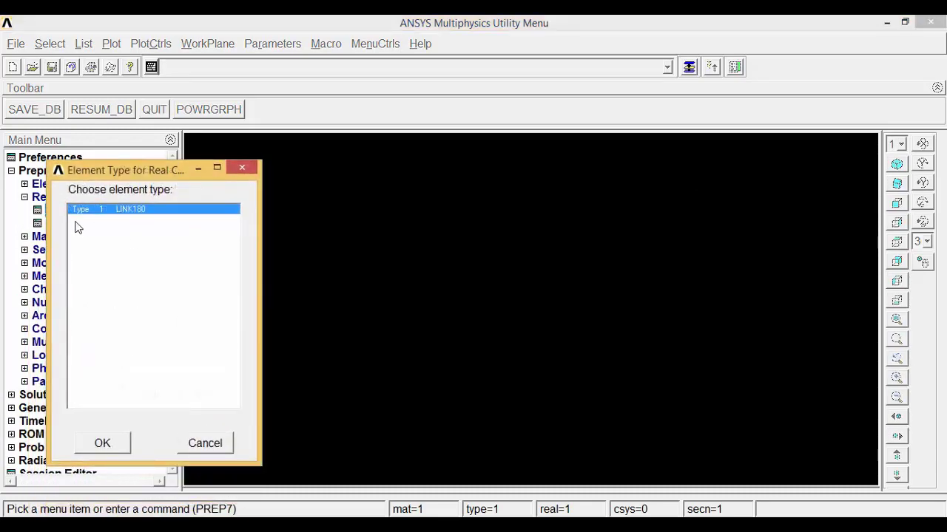
pyautogui.click(100, 447)
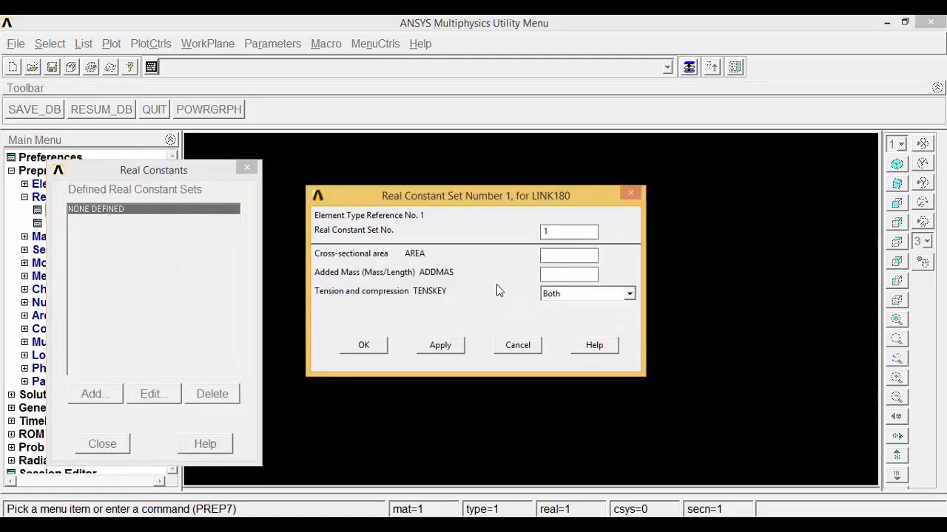
pyautogui.click(550, 257)
pyautogui.write('8')
pyautogui.click(363, 346)
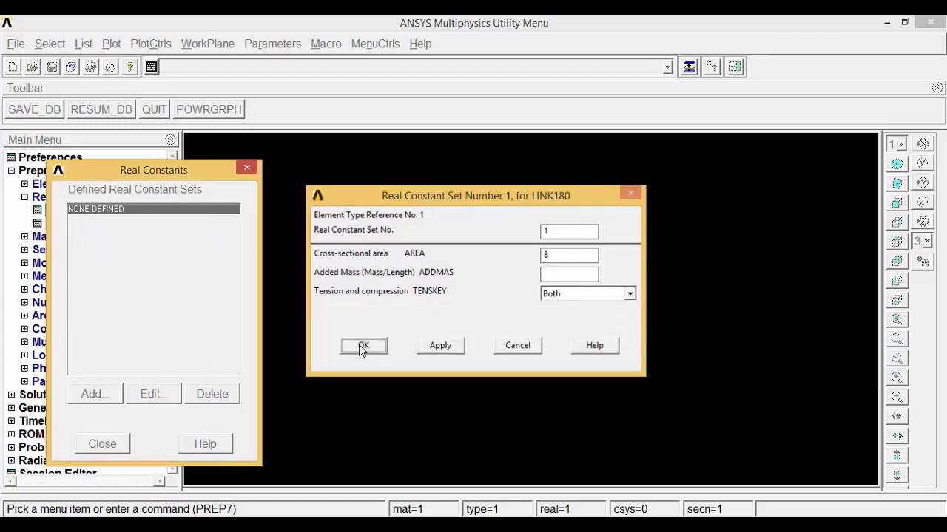
pyautogui.click(104, 446)
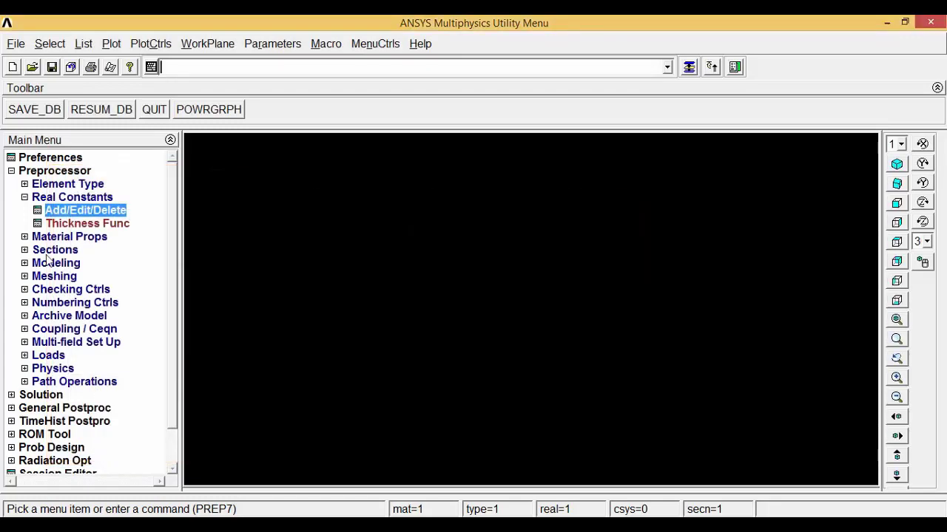
# Create keypoint 1 at X 0, Y 0 in the active coordinate system.
pyautogui.click(12, 173)
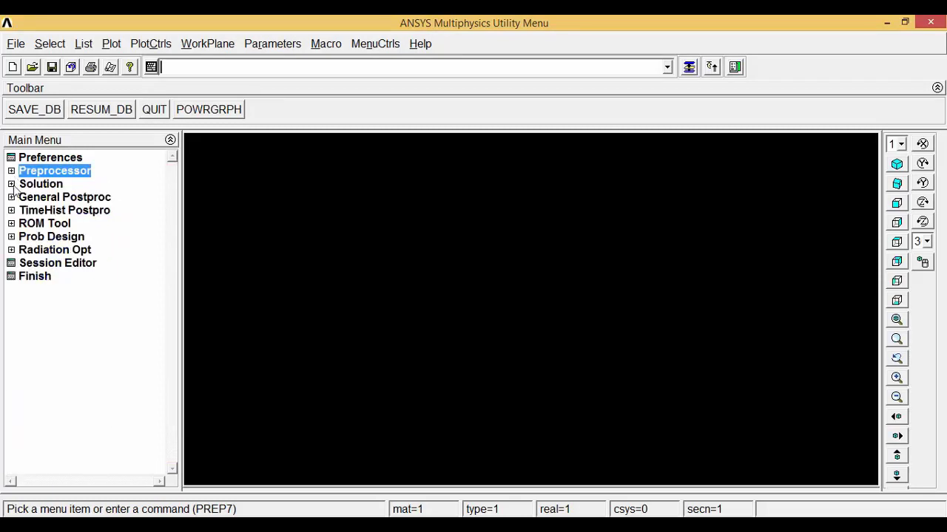
pyautogui.click(12, 170)
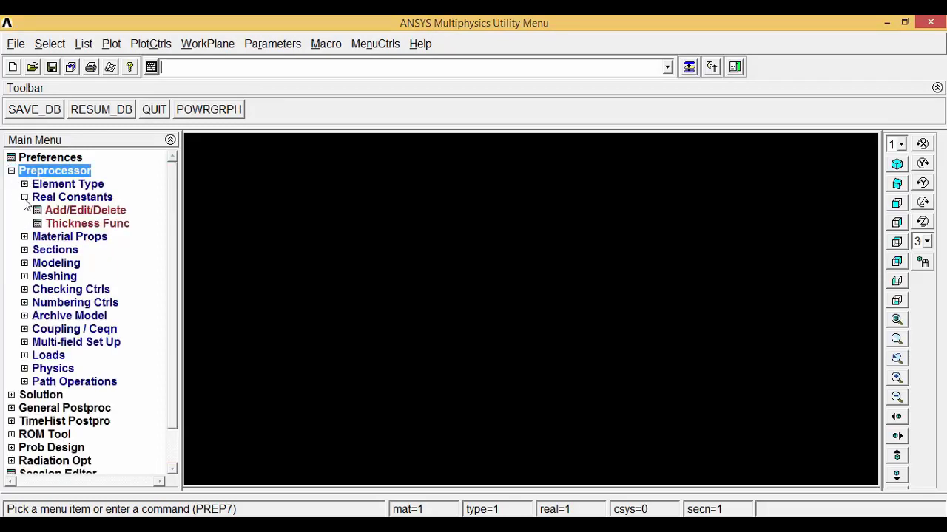
pyautogui.click(25, 198)
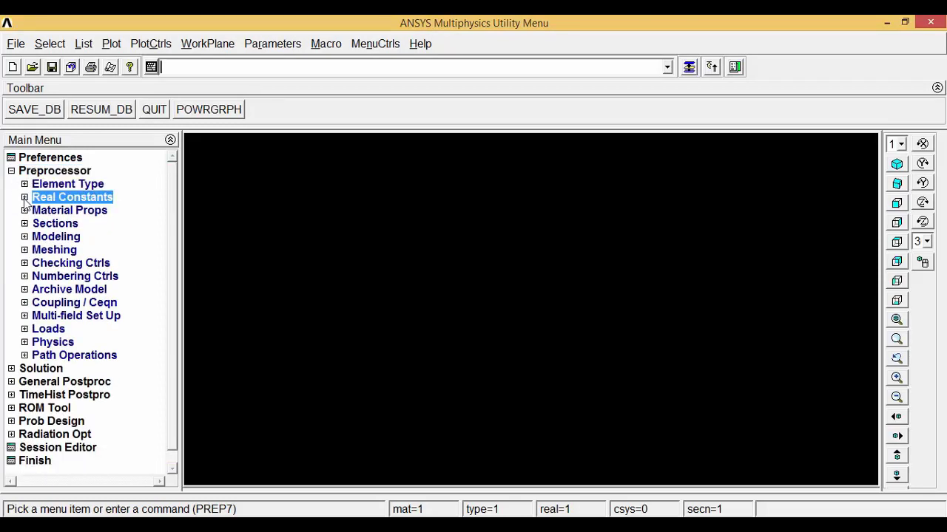
pyautogui.click(51, 238)
pyautogui.click(60, 251)
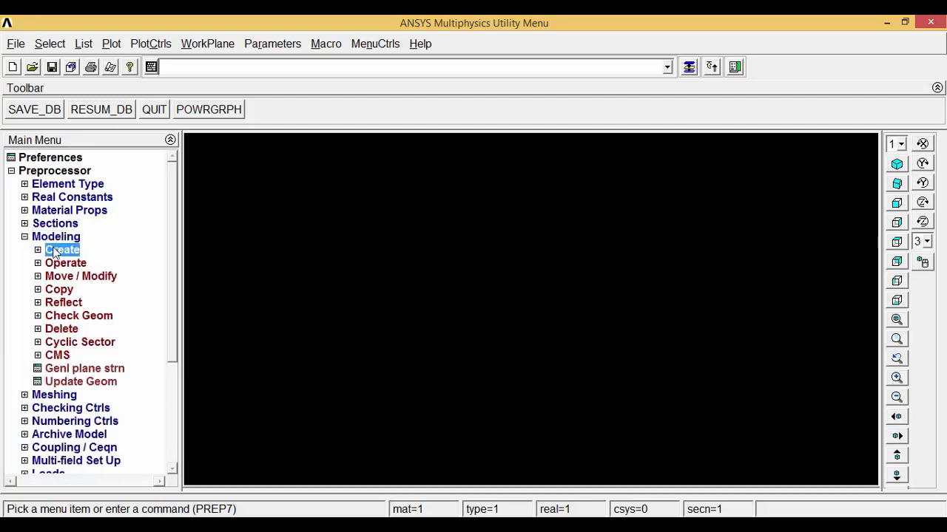
pyautogui.click(74, 265)
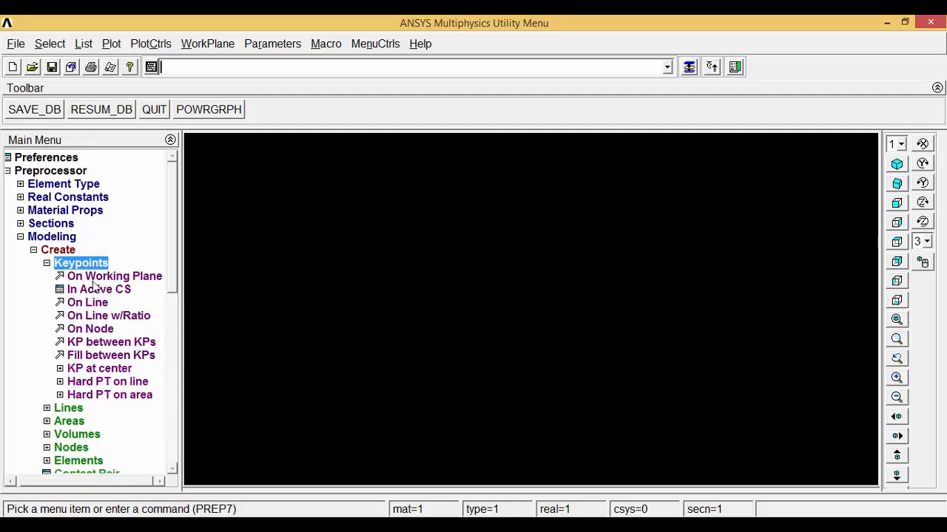
pyautogui.click(97, 292)
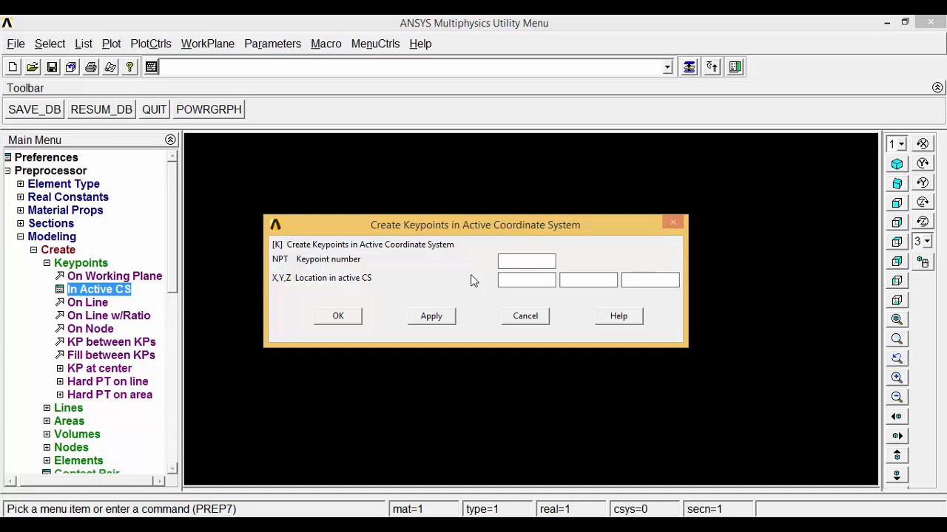
pyautogui.click(503, 279)
pyautogui.write('0')
pyautogui.click(575, 282)
pyautogui.write('0')
pyautogui.click(441, 318)
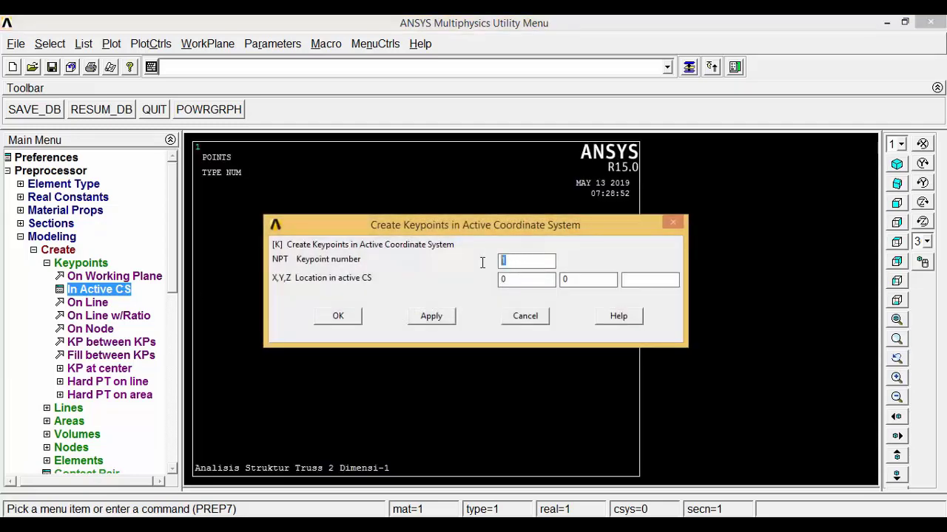
# Create keypoint 2 at X 36, Y 0 and keypoint 3 at X 0, Y 36.
pyautogui.write('2')
pyautogui.press('Tab')
pyautogui.write('36')
pyautogui.click(449, 318)
pyautogui.press('Tab')
pyautogui.write('0')
pyautogui.press('Tab')
pyautogui.write('36')
pyautogui.click(429, 316)
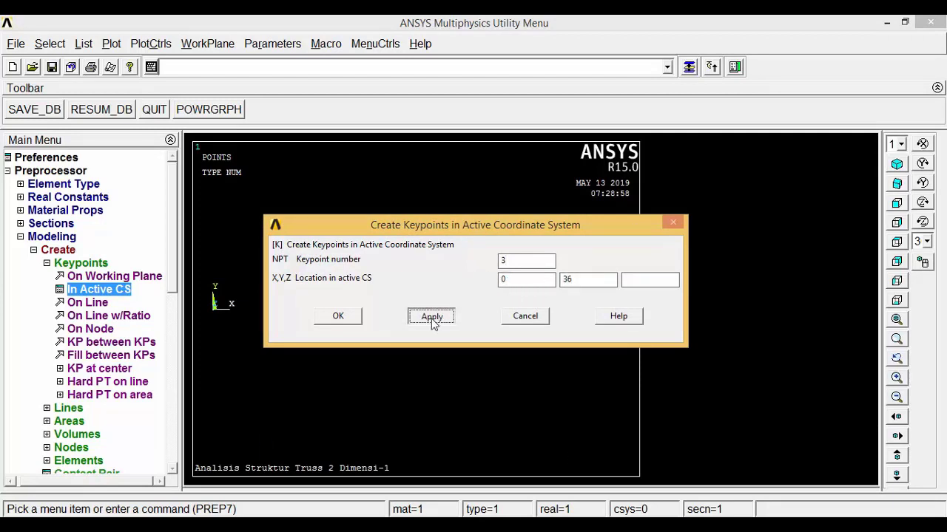
# Create keypoint 4 at X 36, Y 36 and keypoint 5 at X 72, Y 36, finishing keypoint creation.
pyautogui.write('4')
pyautogui.click(507, 281)
pyautogui.moveTo(509, 281); pyautogui.dragTo(498, 282)
pyautogui.write('36')
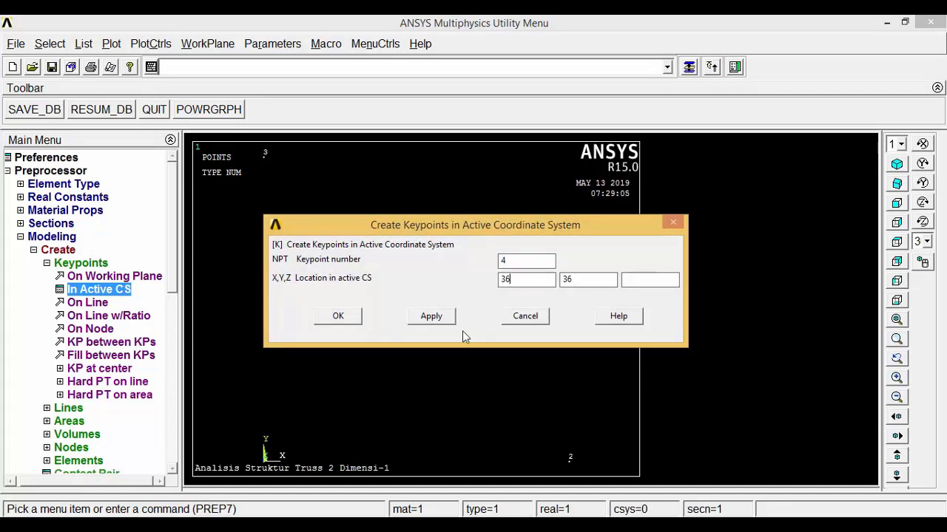
pyautogui.click(431, 316)
pyautogui.write('5')
pyautogui.moveTo(512, 281); pyautogui.dragTo(477, 286)
pyautogui.write('72')
pyautogui.click(342, 315)
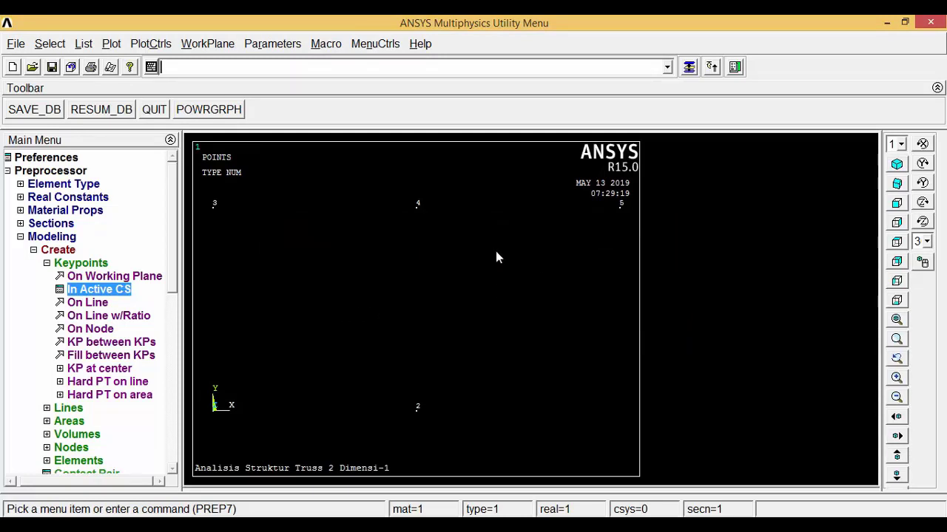
pyautogui.click(47, 263)
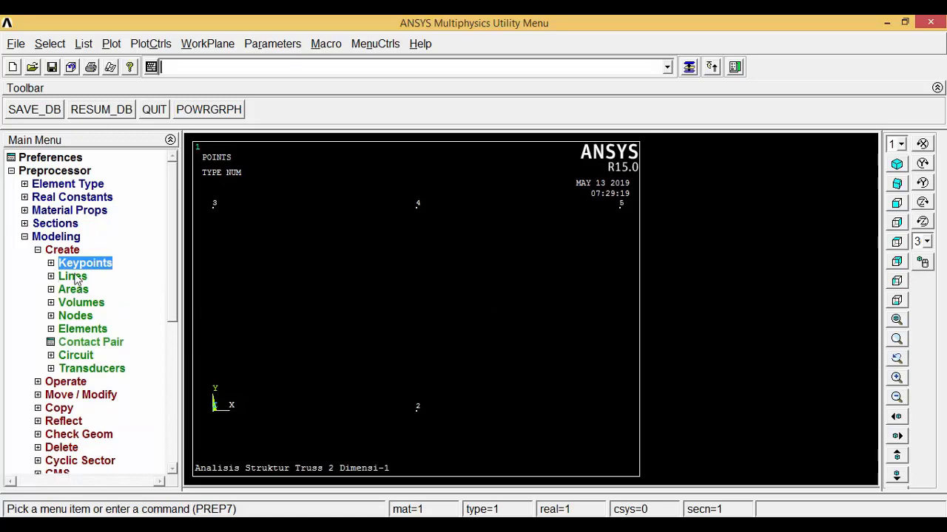
# Create a straight line between keypoint 1 and keypoint 2 as the truss's lower member.
pyautogui.doubleClick(73, 278)
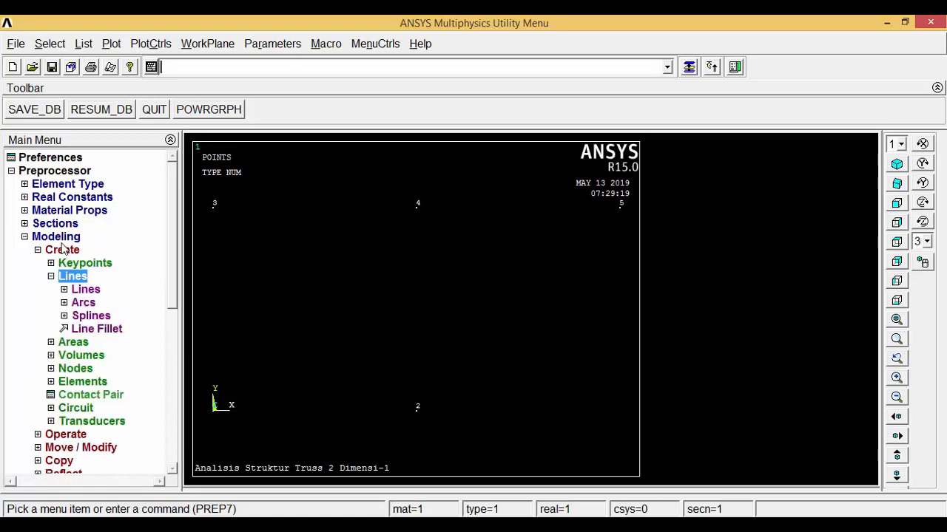
pyautogui.doubleClick(86, 291)
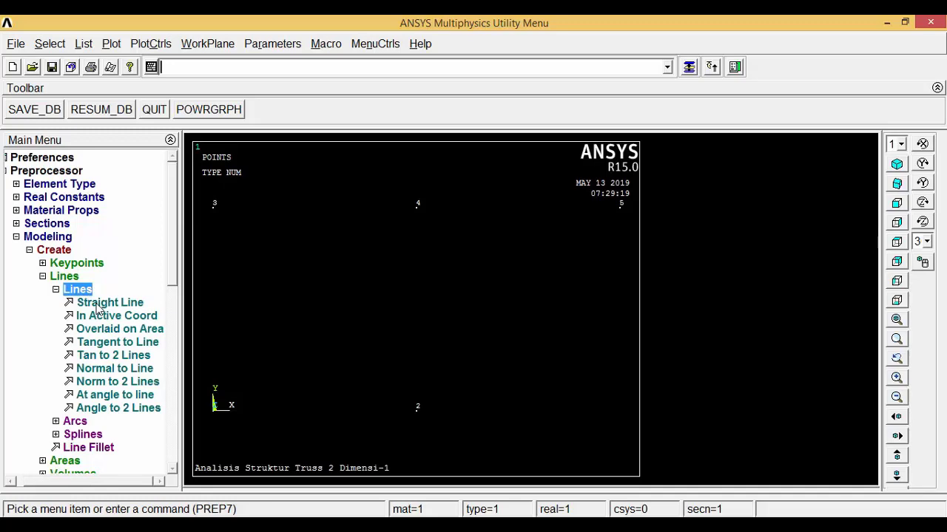
pyautogui.click(95, 304)
pyautogui.click(93, 305)
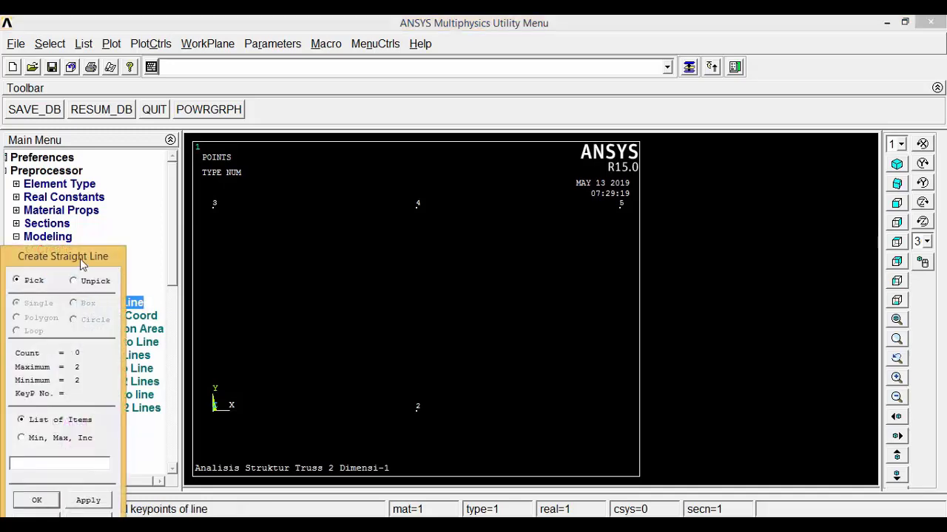
pyautogui.moveTo(80, 259); pyautogui.dragTo(93, 185)
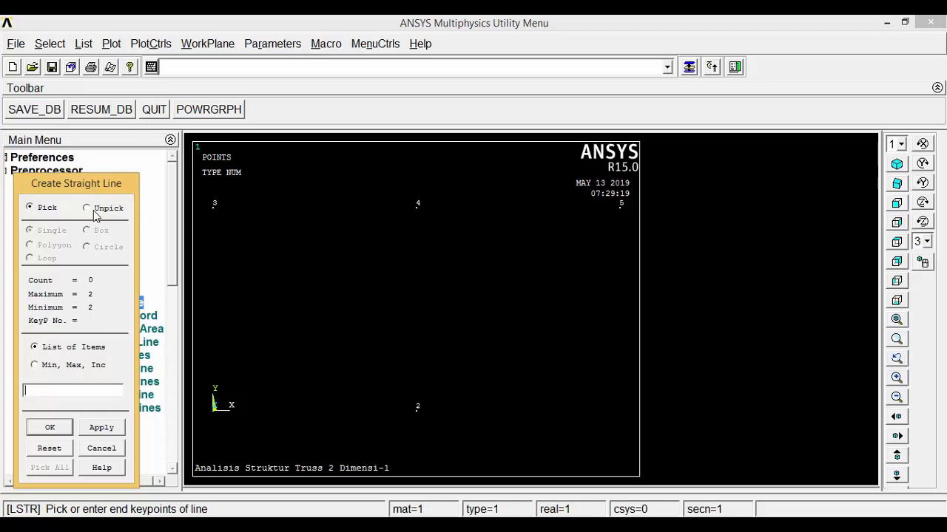
pyautogui.moveTo(83, 191); pyautogui.dragTo(97, 151)
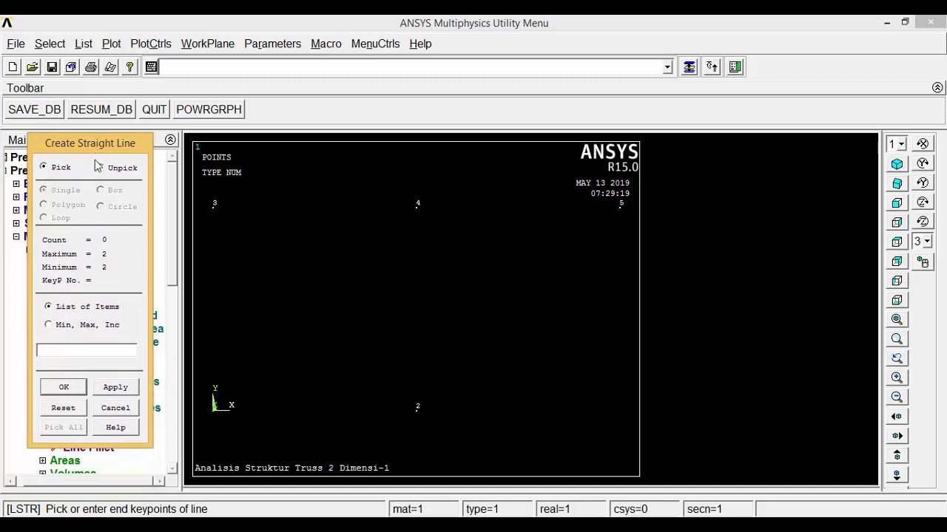
pyautogui.click(213, 411)
pyautogui.click(408, 416)
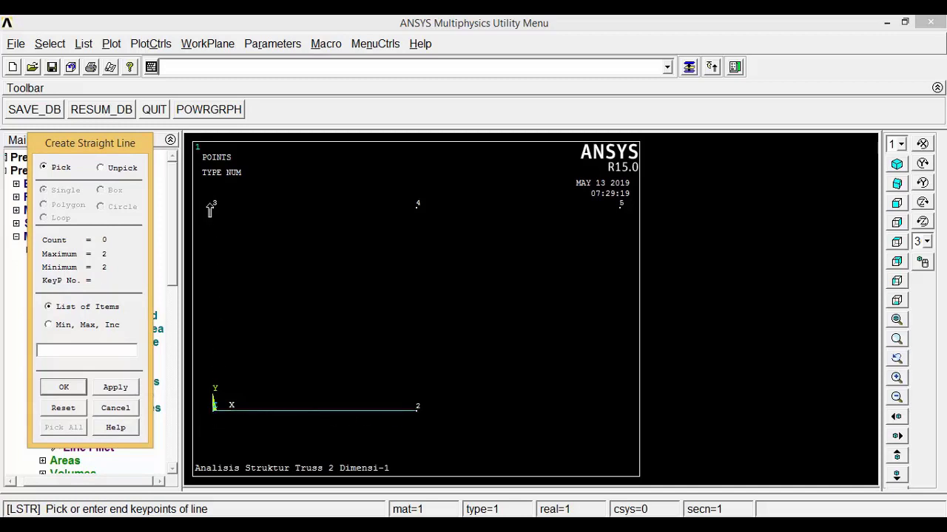
# Create straight lines joining keypoint 2 to keypoints 3, 4 and 5.
pyautogui.click(415, 411)
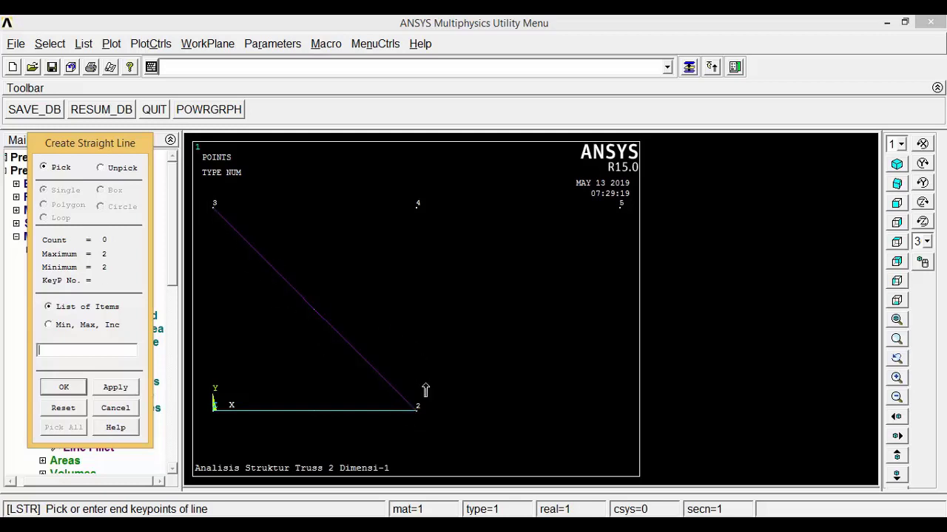
pyautogui.click(417, 204)
pyautogui.click(417, 410)
pyautogui.click(620, 206)
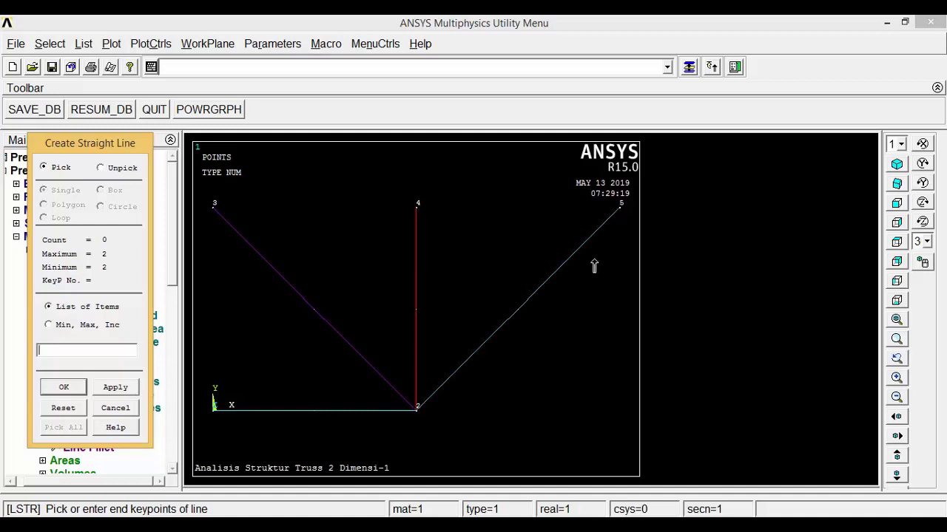
# Create the upper straight lines from keypoint 3 to 4 and from 4 to 5, finishing line creation.
pyautogui.click(213, 207)
pyautogui.click(413, 209)
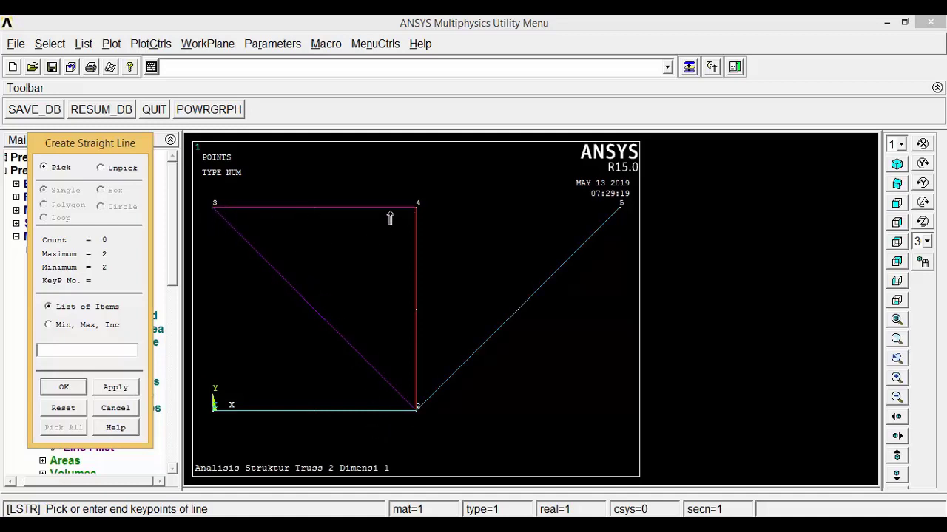
pyautogui.click(417, 212)
pyautogui.click(621, 207)
pyautogui.click(62, 389)
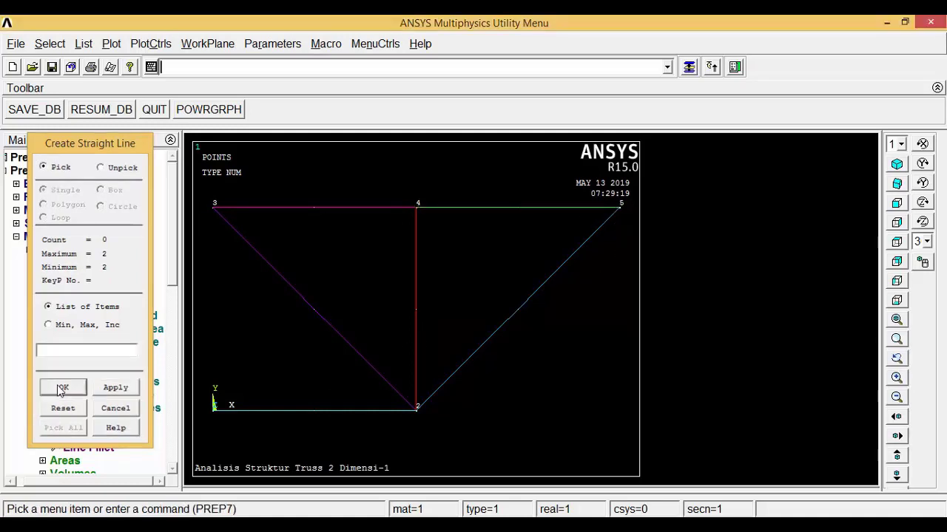
pyautogui.click(56, 289)
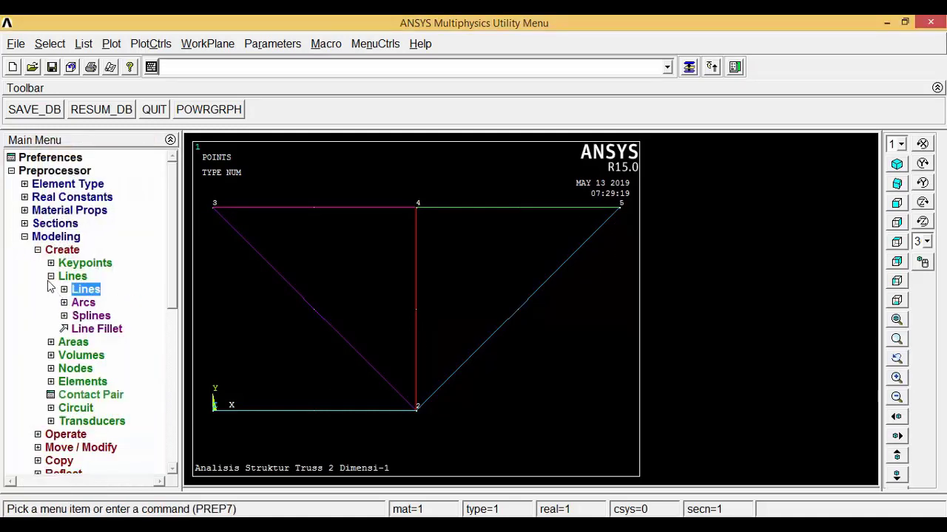
pyautogui.click(51, 277)
pyautogui.click(38, 251)
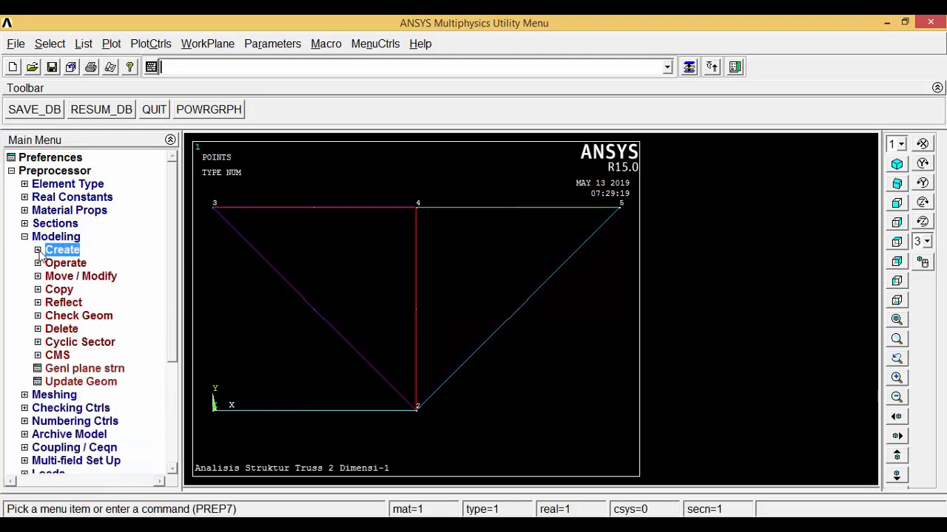
pyautogui.click(26, 237)
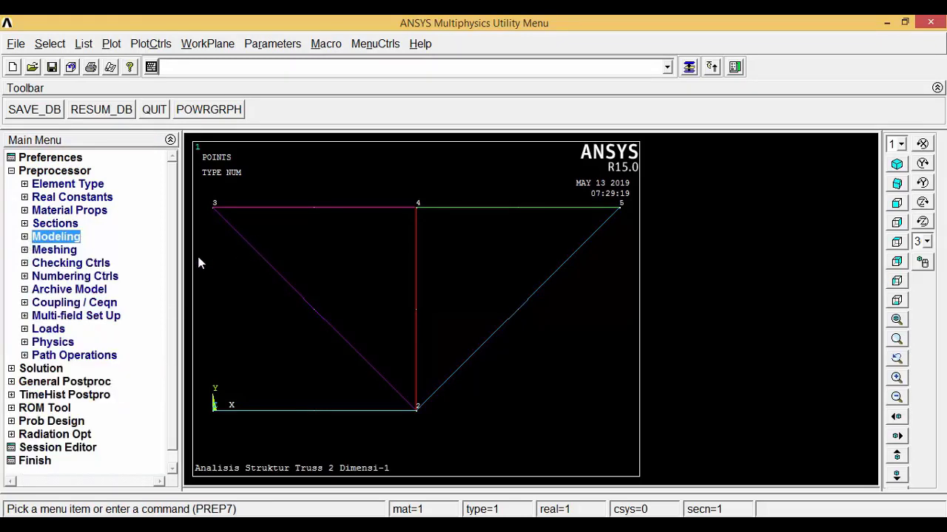
# Set the manual mesh size on all lines to 1 element division.
pyautogui.click(54, 252)
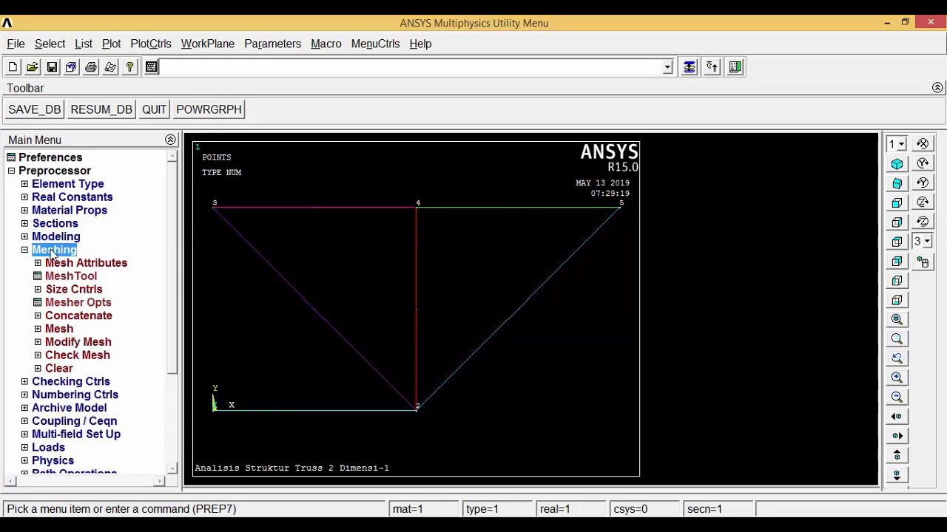
pyautogui.click(72, 290)
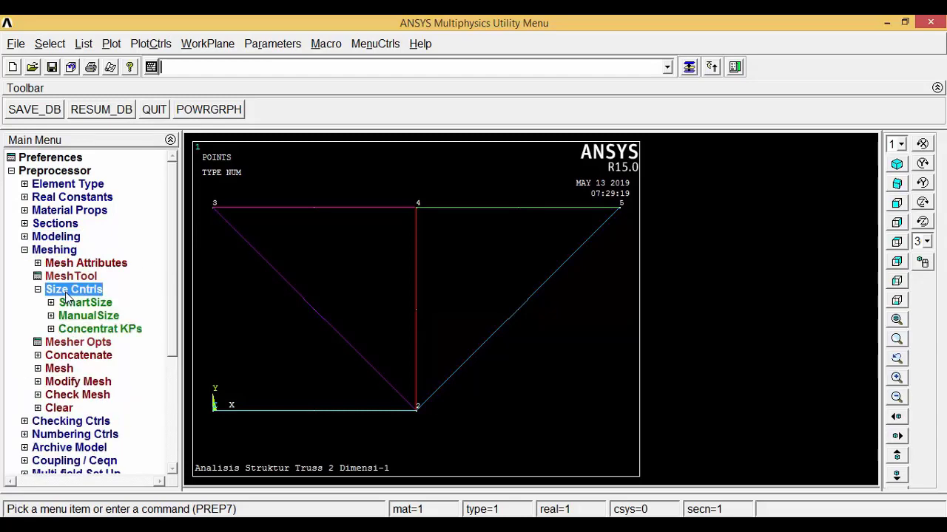
pyautogui.click(88, 317)
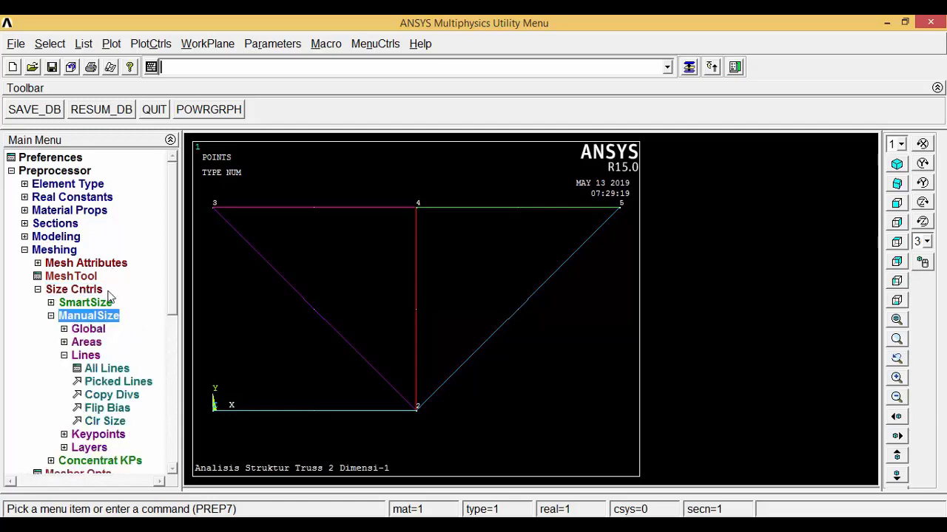
pyautogui.click(101, 370)
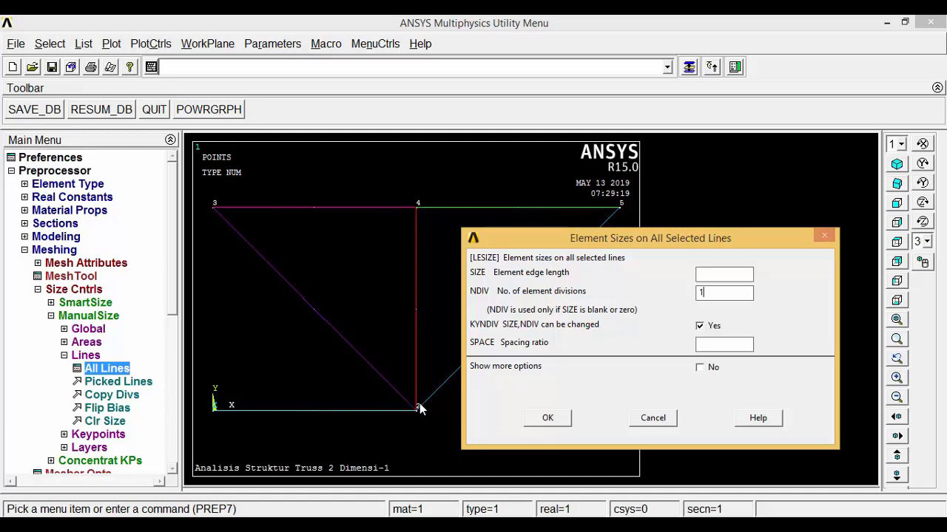
pyautogui.click(545, 417)
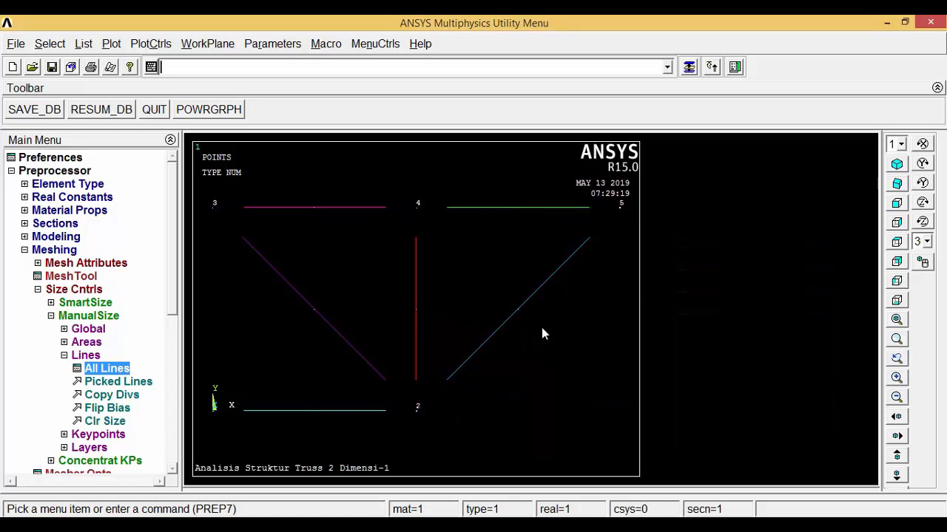
pyautogui.click(69, 356)
pyautogui.click(53, 316)
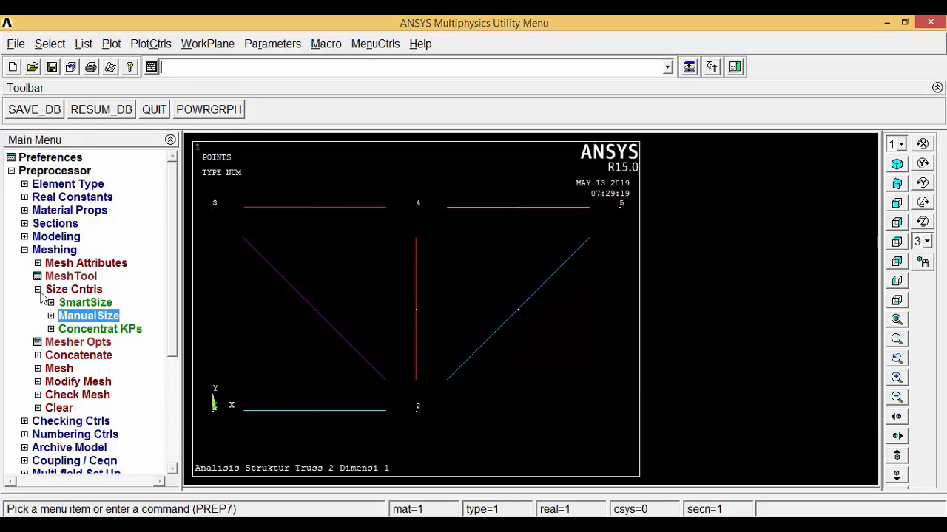
pyautogui.click(43, 294)
# Mesh all the truss lines into elements.
pyautogui.click(85, 328)
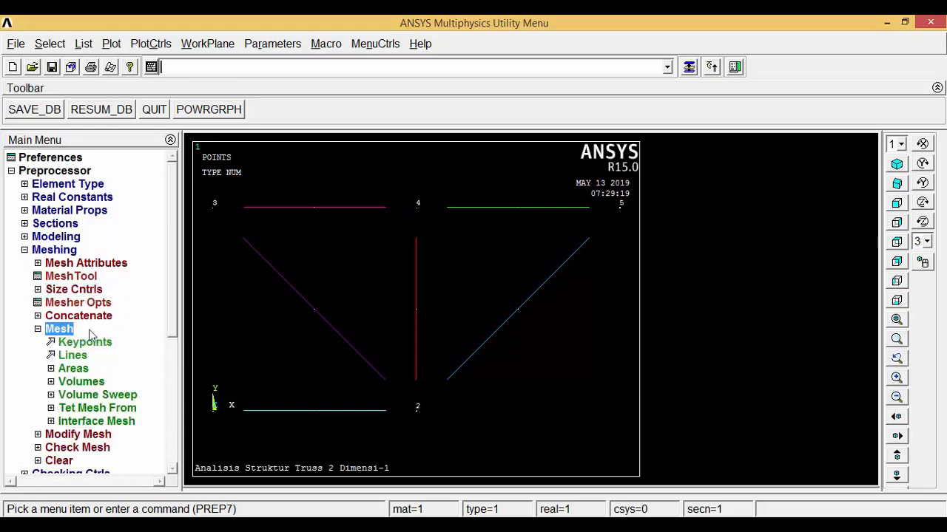
pyautogui.click(81, 356)
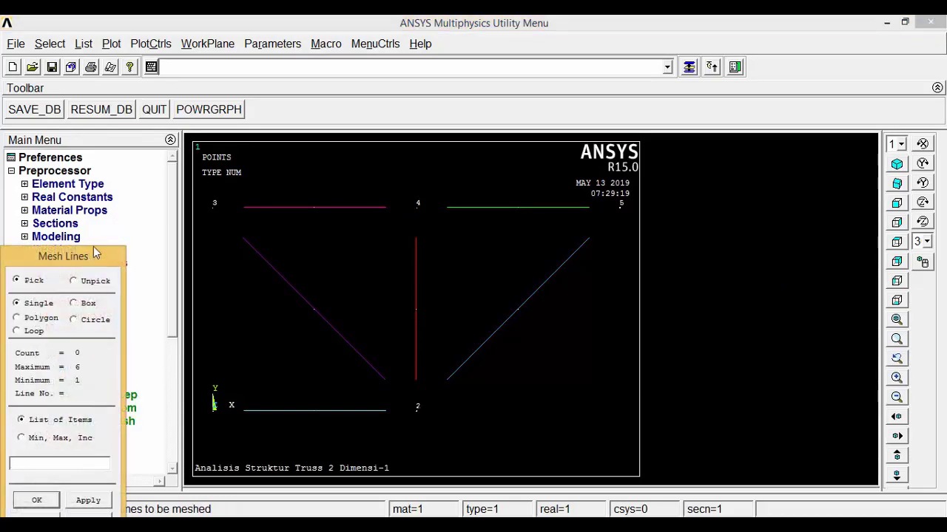
pyautogui.moveTo(90, 257); pyautogui.dragTo(121, 157)
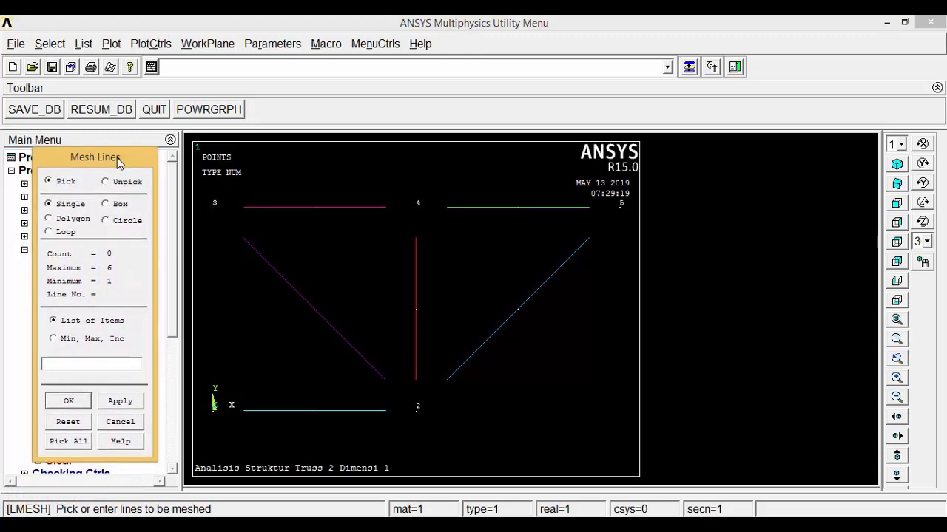
pyautogui.click(72, 444)
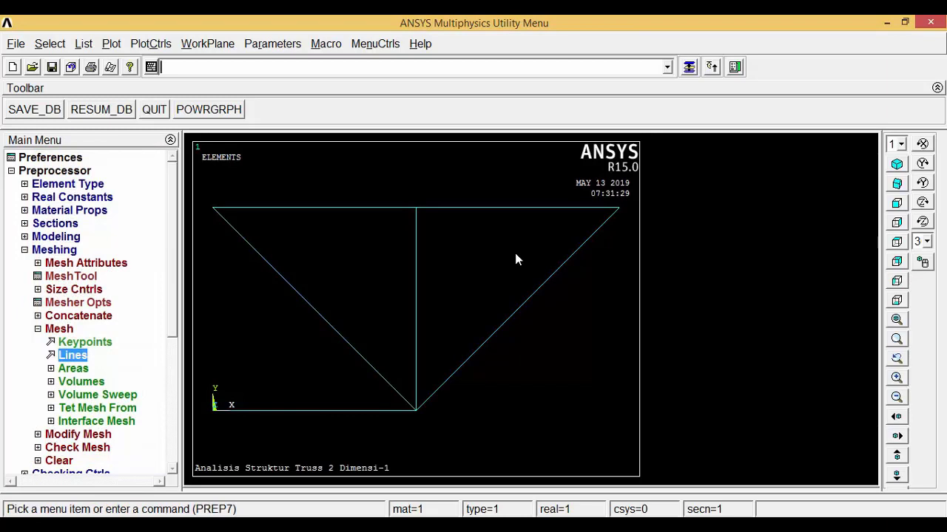
pyautogui.click(38, 328)
pyautogui.click(24, 250)
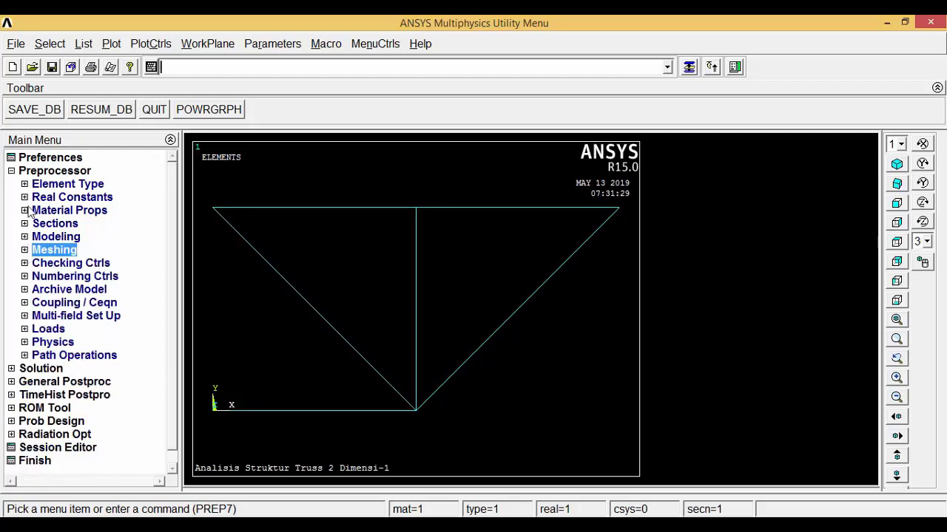
pyautogui.click(11, 170)
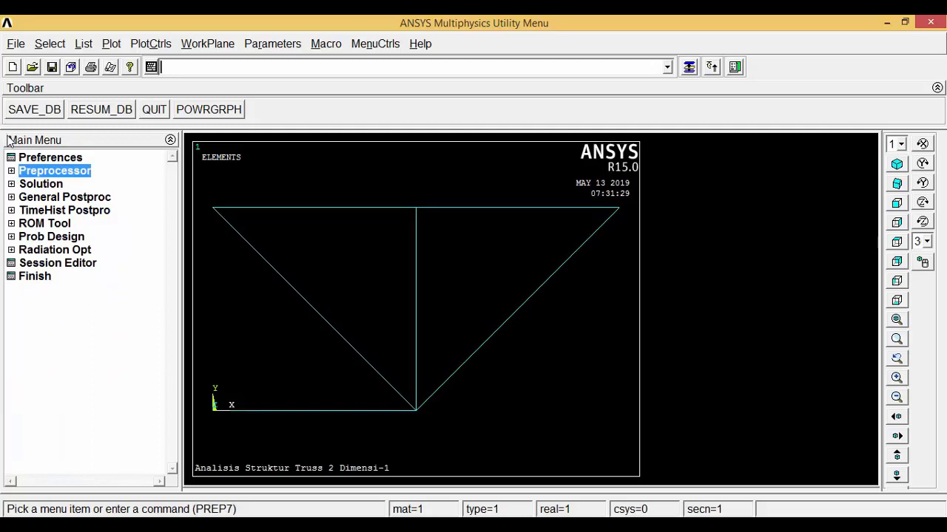
# Apply a structural displacement constraint on keypoints 1 and 3, fixing All DOF with a constant value of 0.
pyautogui.click(11, 184)
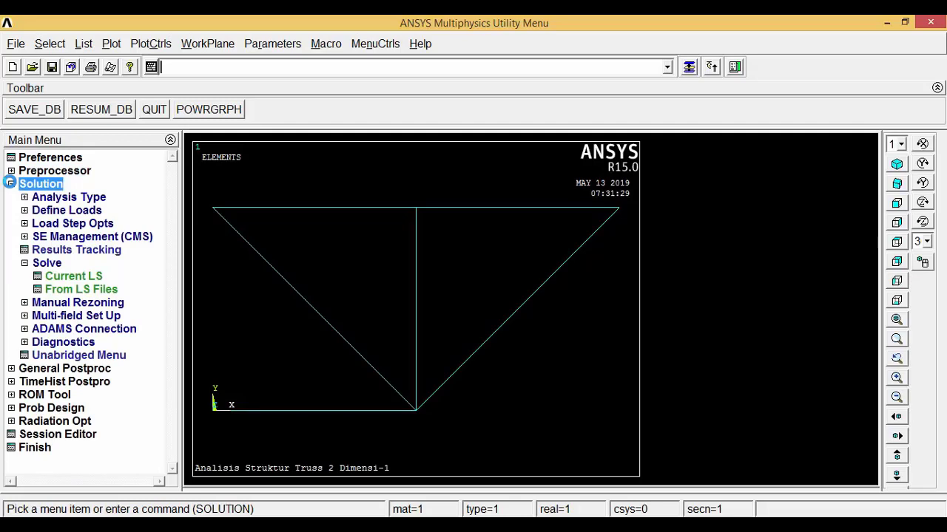
pyautogui.click(58, 214)
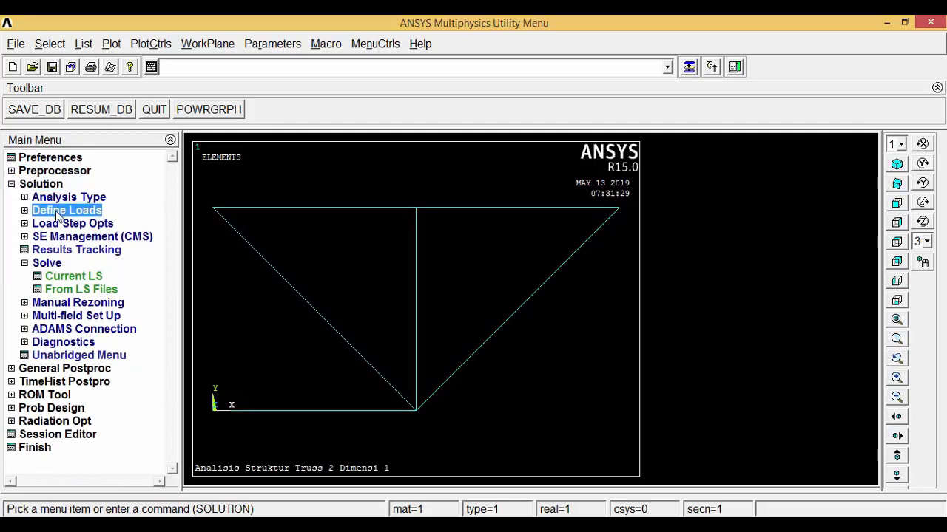
pyautogui.click(58, 237)
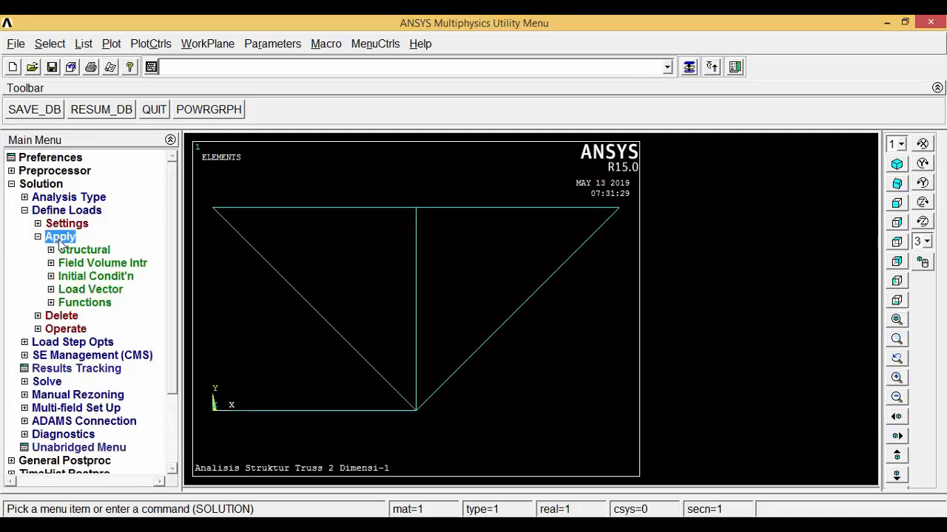
pyautogui.click(74, 251)
pyautogui.click(84, 265)
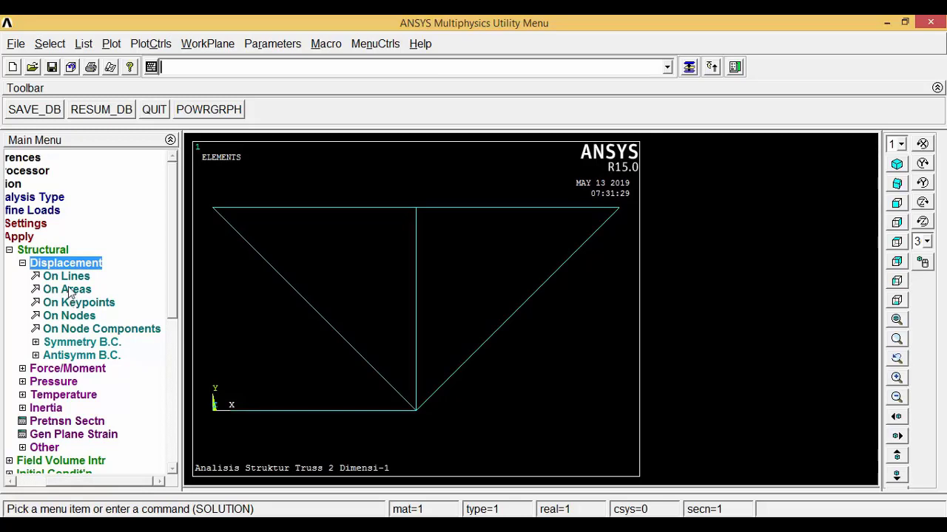
pyautogui.click(76, 303)
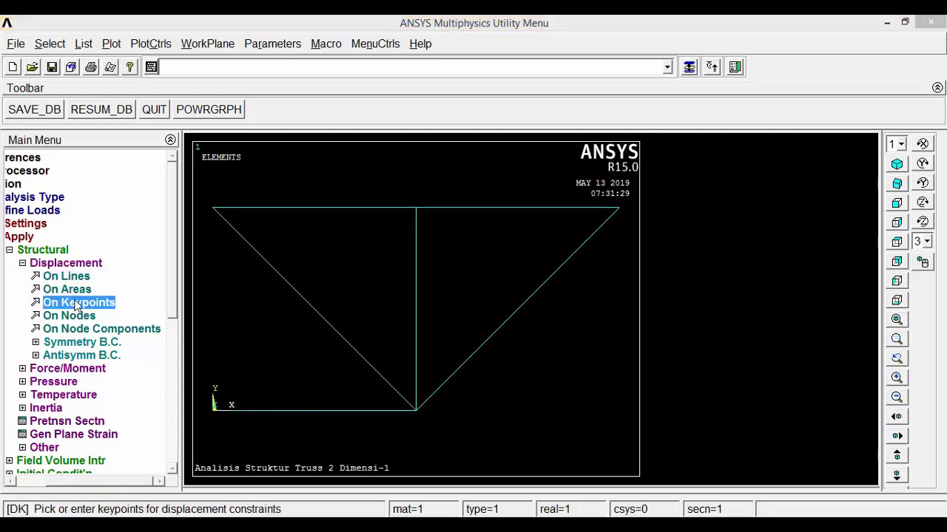
pyautogui.moveTo(71, 257); pyautogui.dragTo(88, 171)
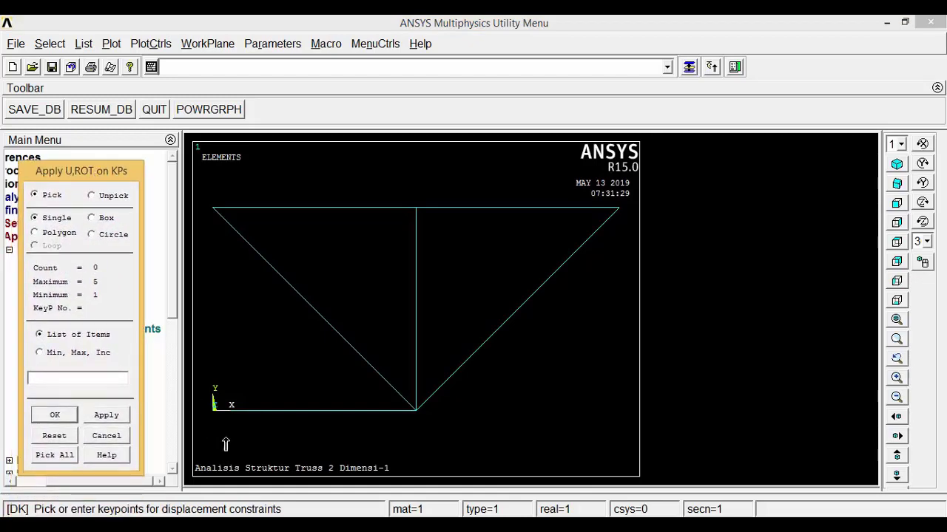
pyautogui.click(213, 410)
pyautogui.moveTo(112, 176); pyautogui.dragTo(132, 161)
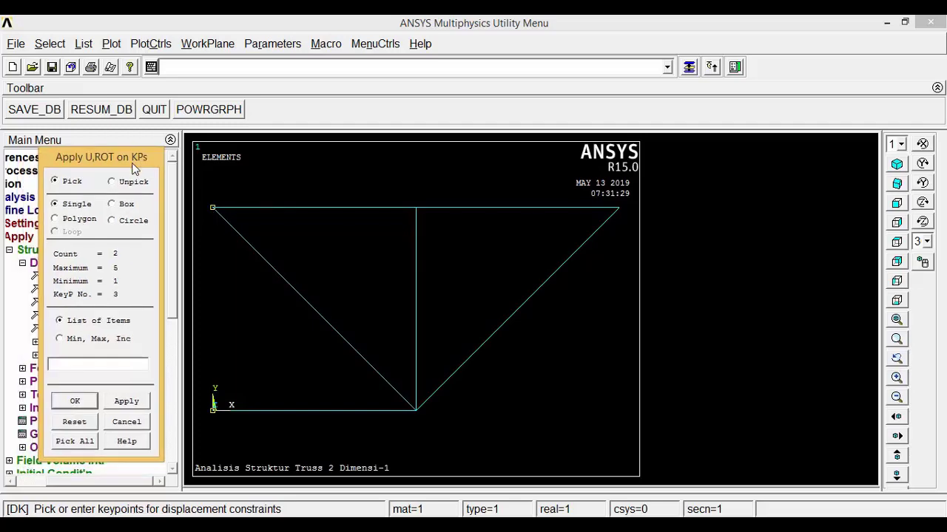
pyautogui.click(77, 403)
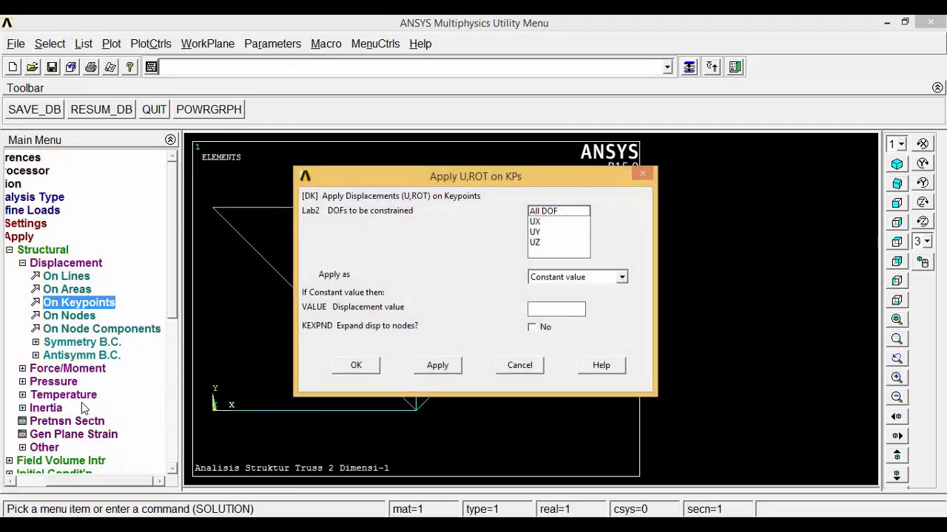
pyautogui.click(558, 212)
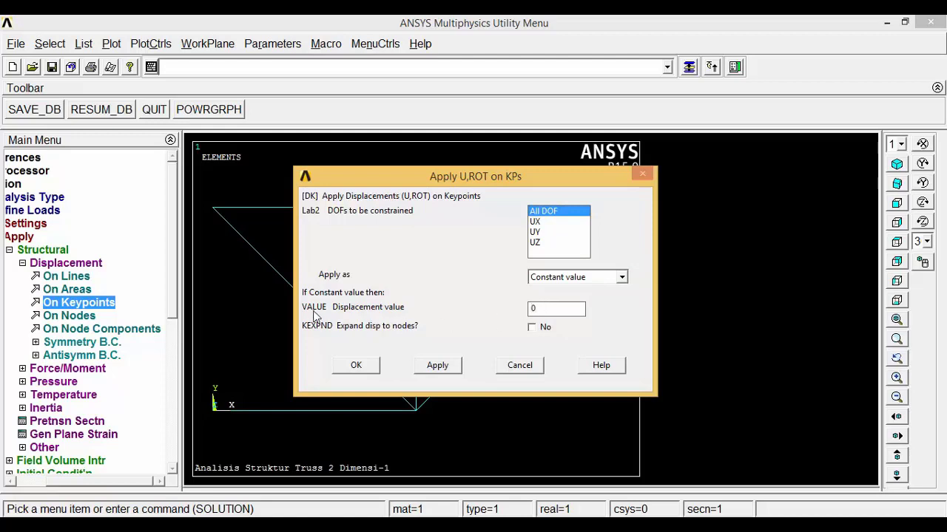
pyautogui.click(357, 365)
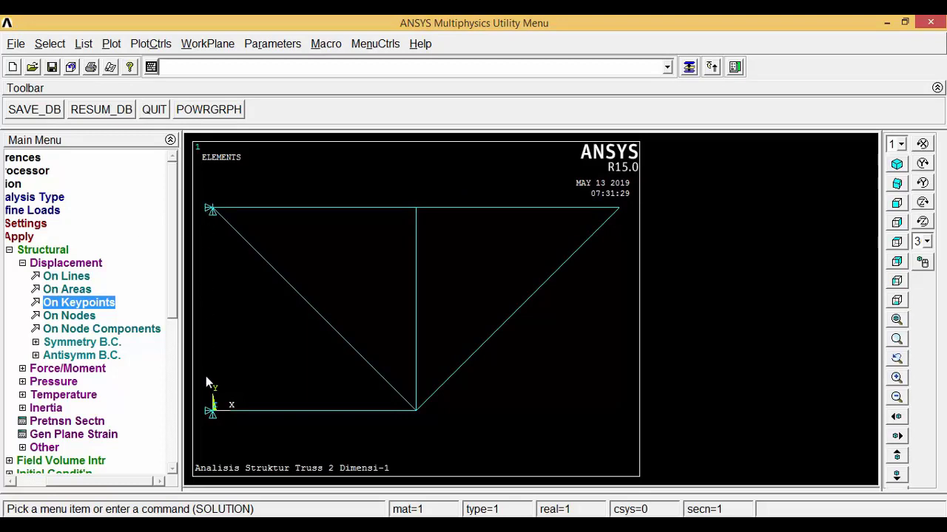
pyautogui.click(23, 263)
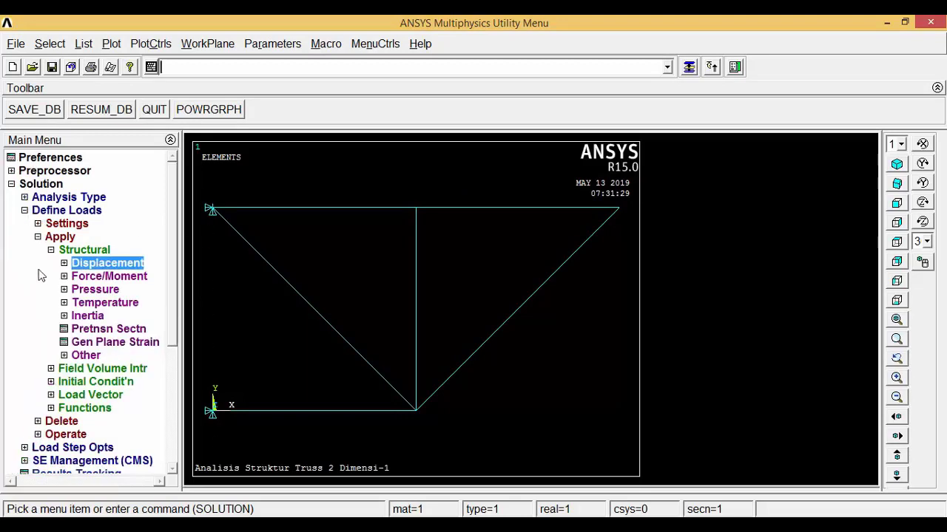
pyautogui.click(96, 277)
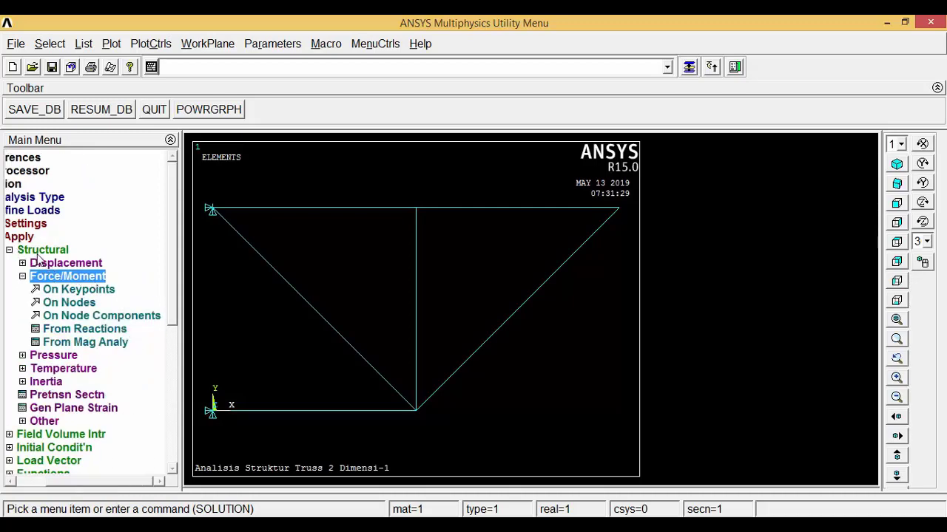
pyautogui.click(56, 292)
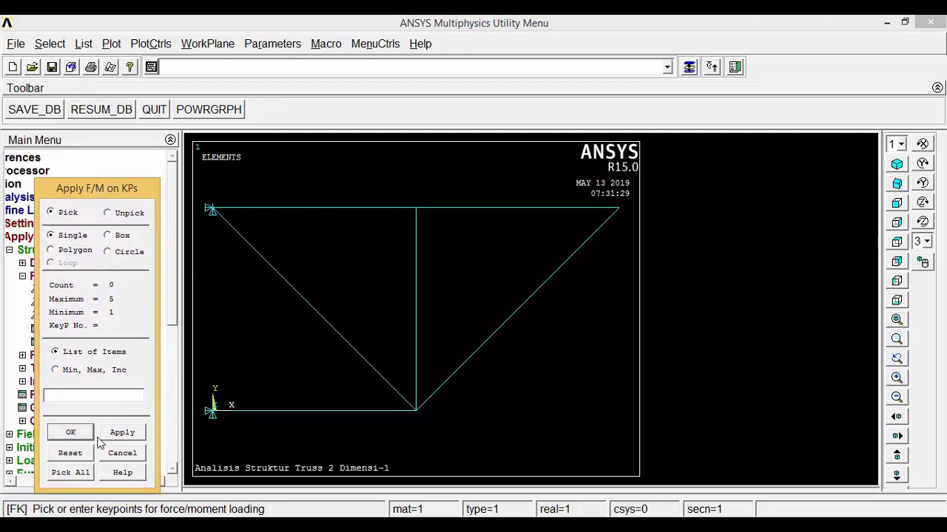
pyautogui.click(123, 452)
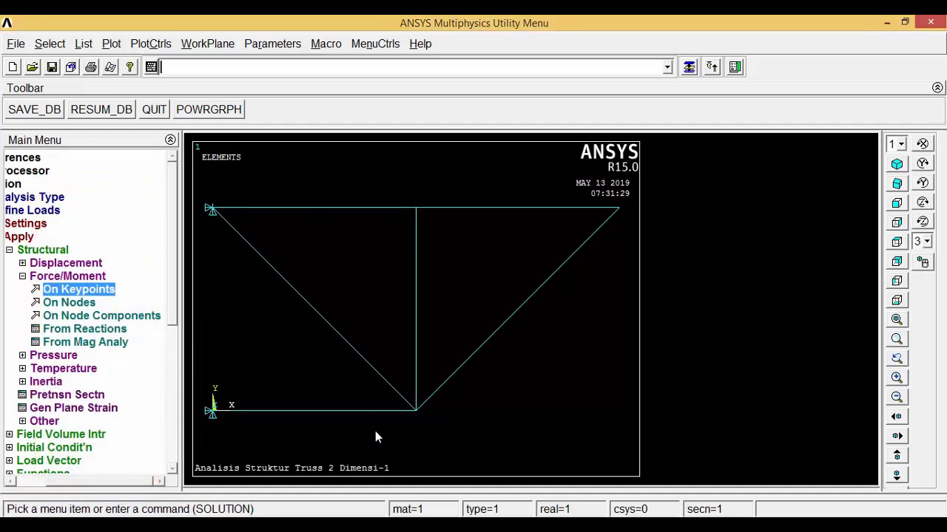
# Switch to the Word project document to check the truss loads in the figure, and return to ANSYS.
pyautogui.moveTo(444, 521)
pyautogui.click(510, 494)
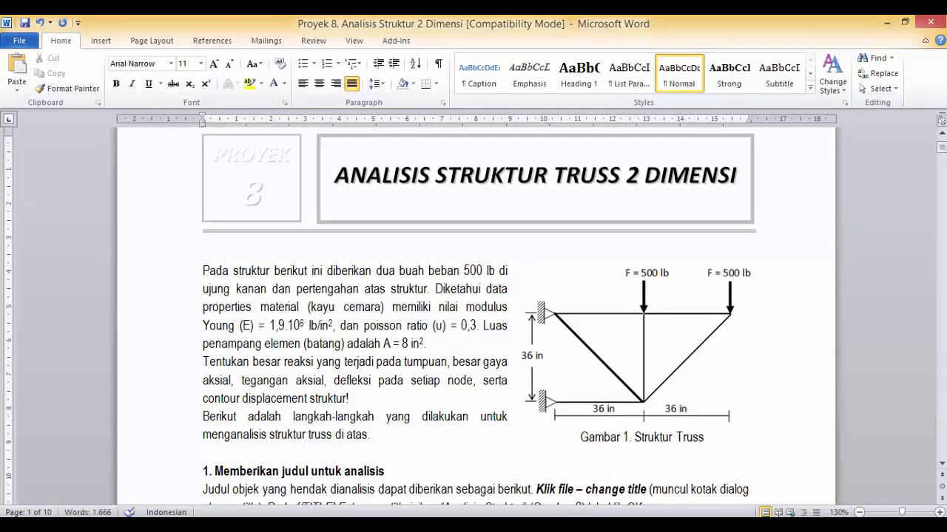
pyautogui.moveTo(417, 512)
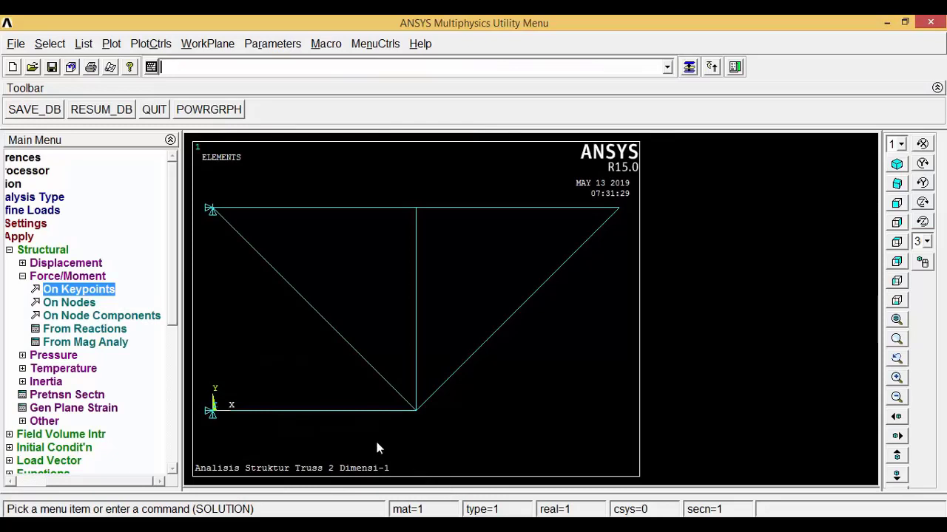
# Apply a constant FY force of -500 on keypoints 4 and 5, the middle and outer ends of the truss's upper chord.
pyautogui.click(78, 294)
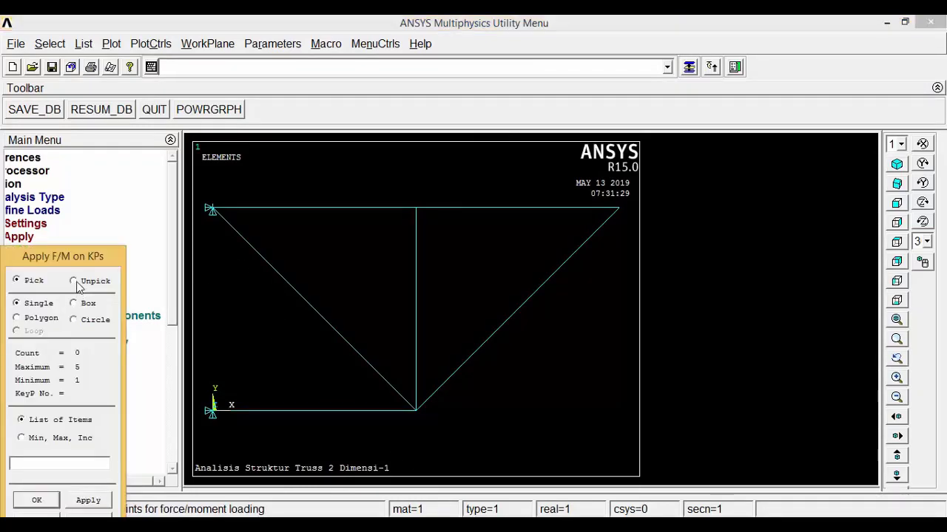
pyautogui.click(416, 210)
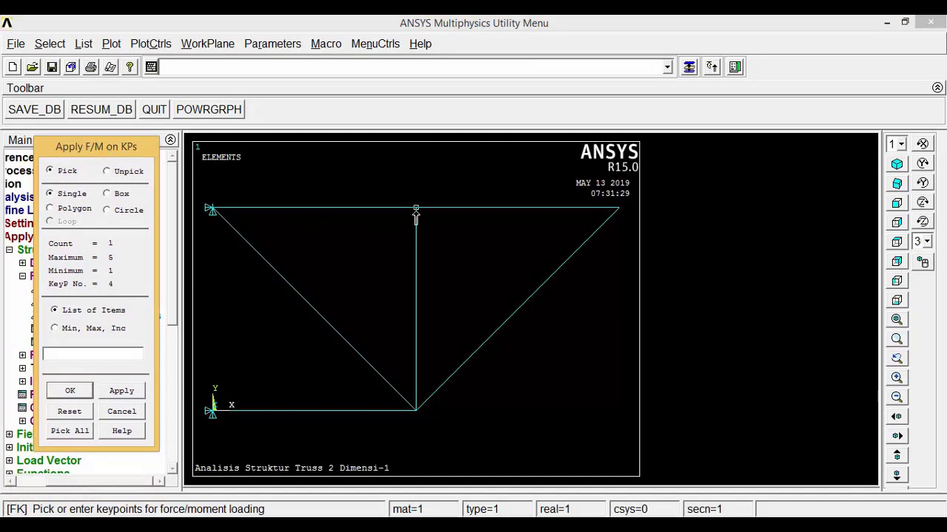
pyautogui.click(619, 210)
pyautogui.click(71, 395)
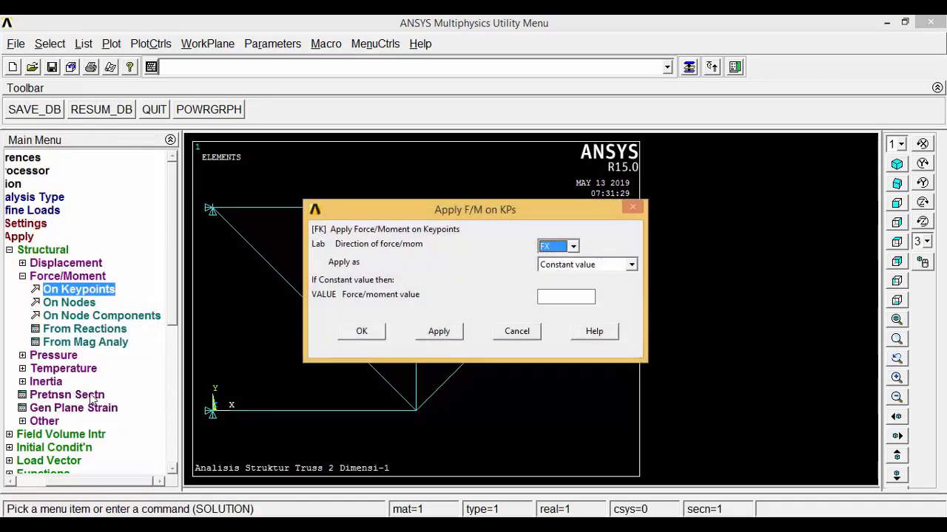
pyautogui.click(574, 247)
pyautogui.click(562, 263)
pyautogui.click(560, 295)
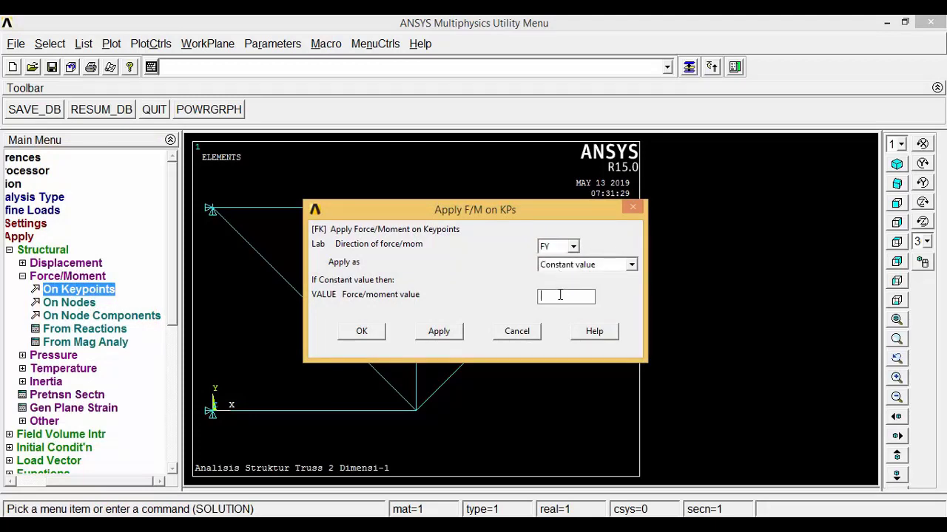
pyautogui.write('-500')
pyautogui.click(362, 331)
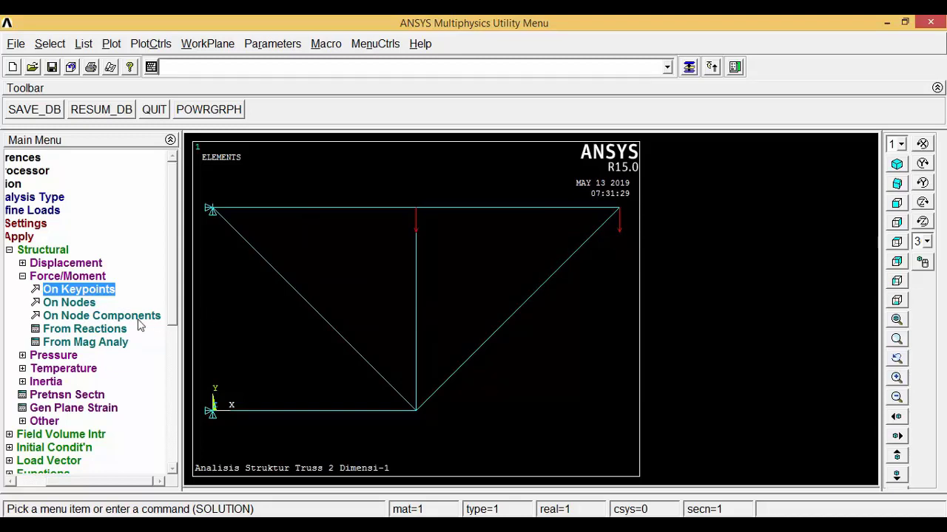
# Solve the current load step and dismiss the solution note and status listing.
pyautogui.click(22, 277)
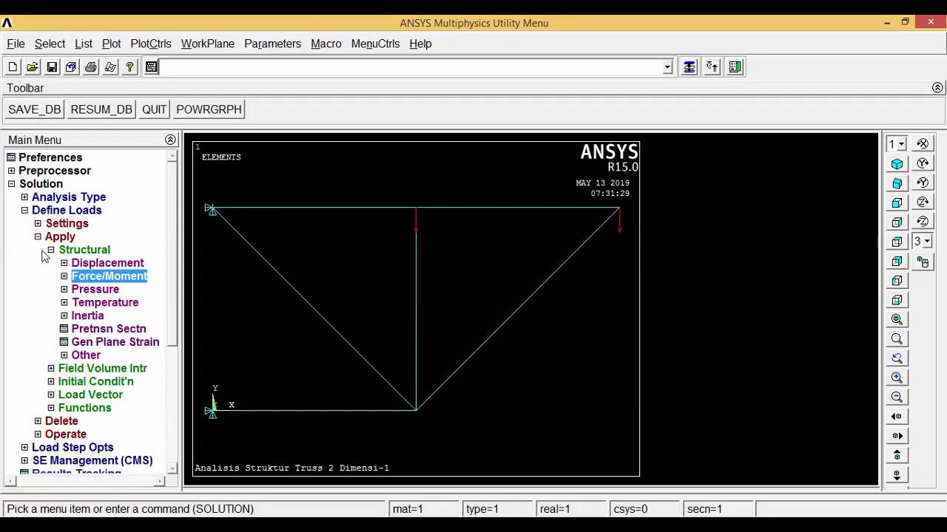
pyautogui.click(51, 250)
pyautogui.click(38, 237)
pyautogui.click(25, 211)
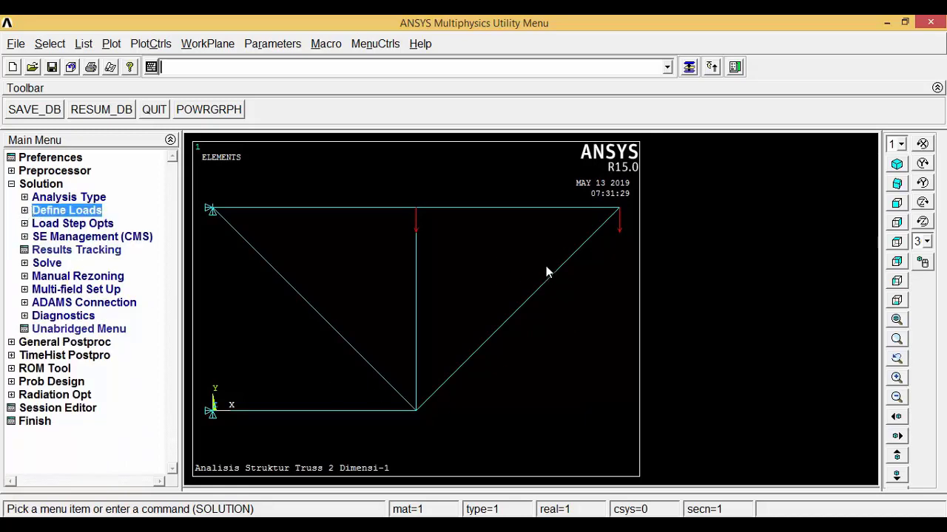
pyautogui.click(47, 265)
pyautogui.click(61, 280)
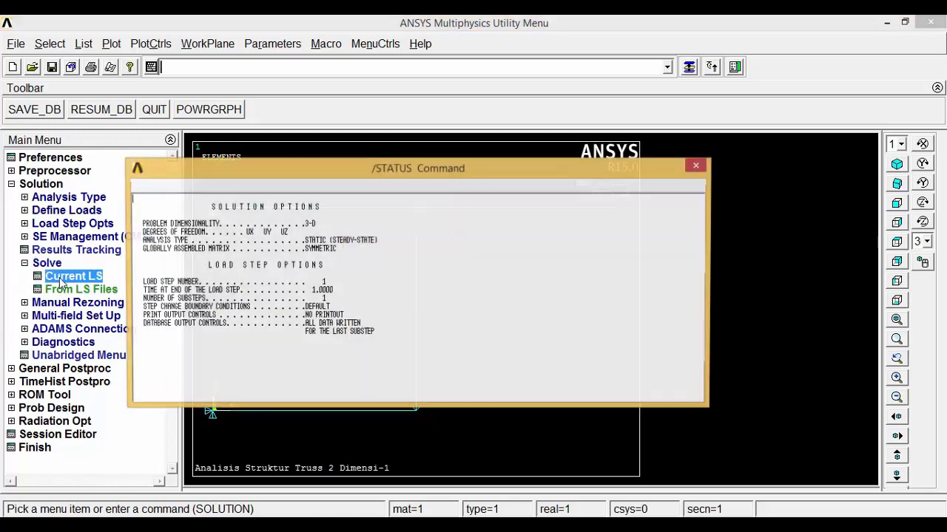
pyautogui.click(469, 341)
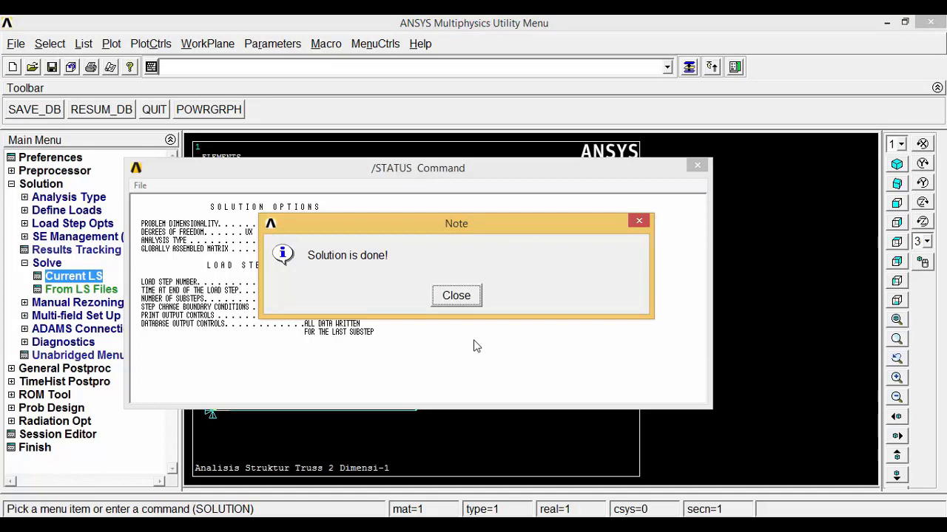
pyautogui.click(456, 296)
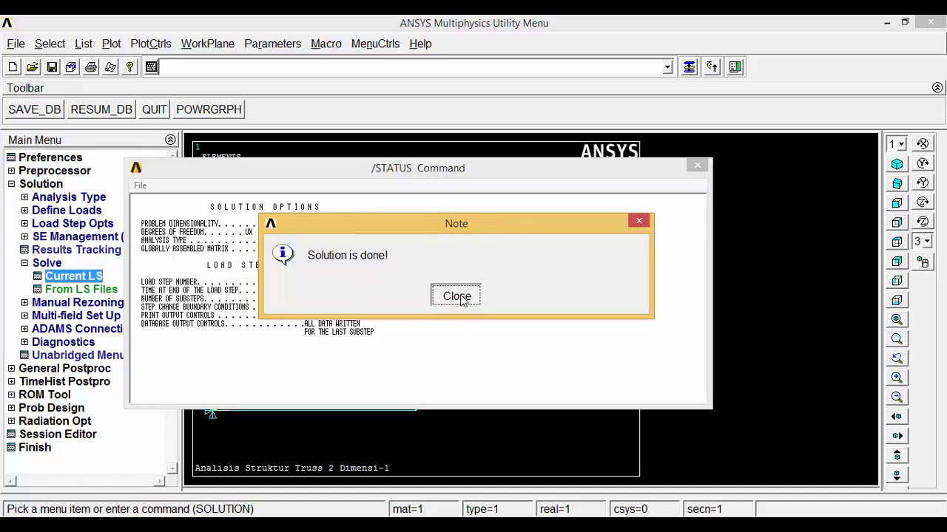
pyautogui.click(698, 168)
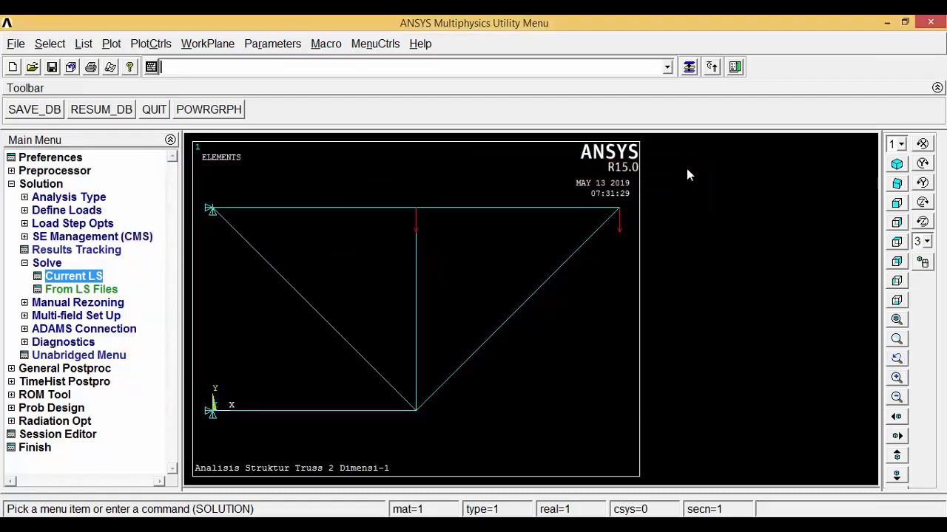
# List the reaction solution for all items and examine the FX and FY reactions at nodes 1 and 3.
pyautogui.click(12, 185)
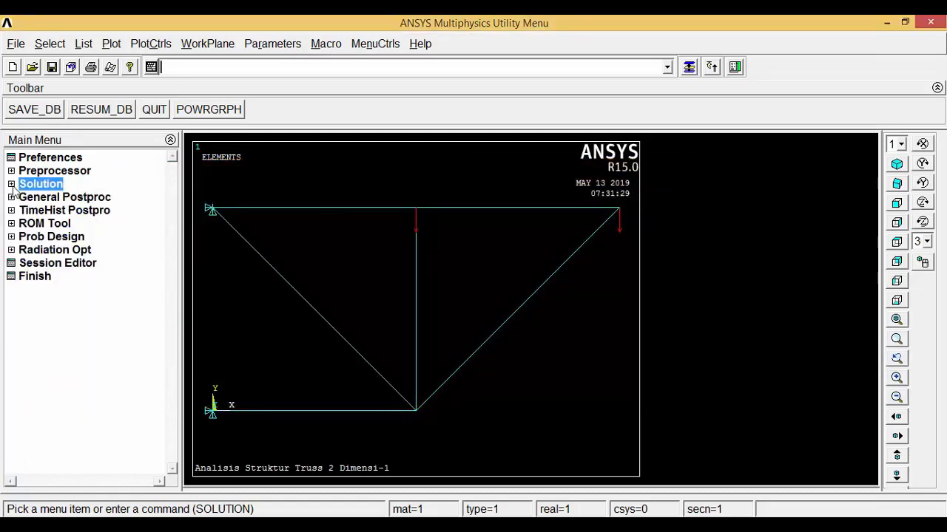
pyautogui.click(12, 197)
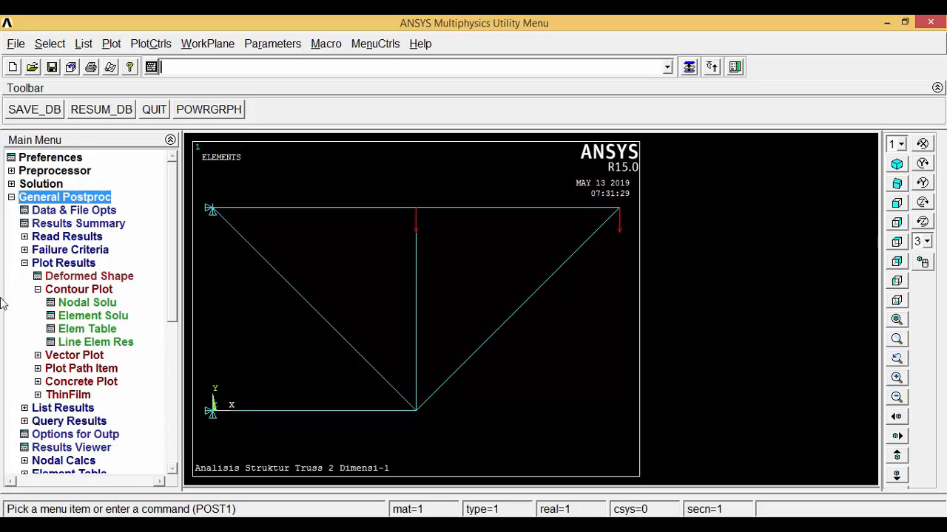
pyautogui.click(24, 264)
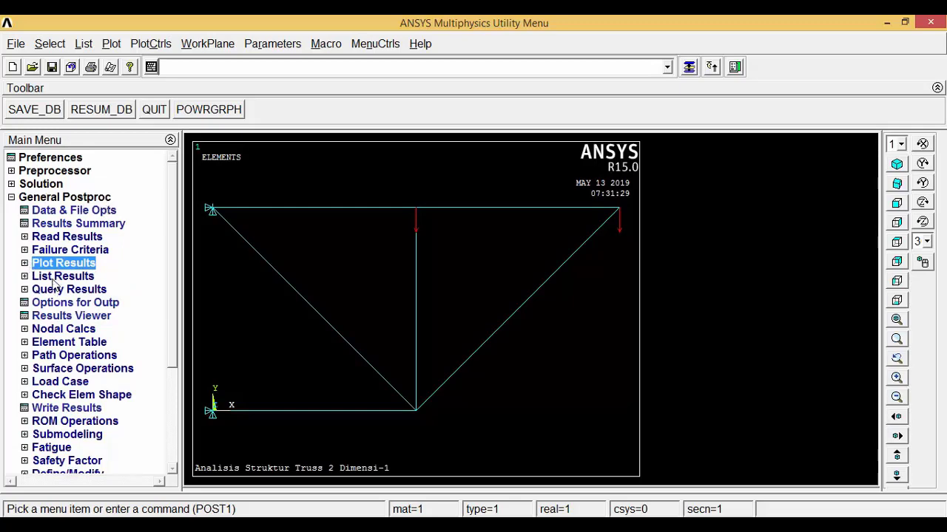
pyautogui.click(56, 276)
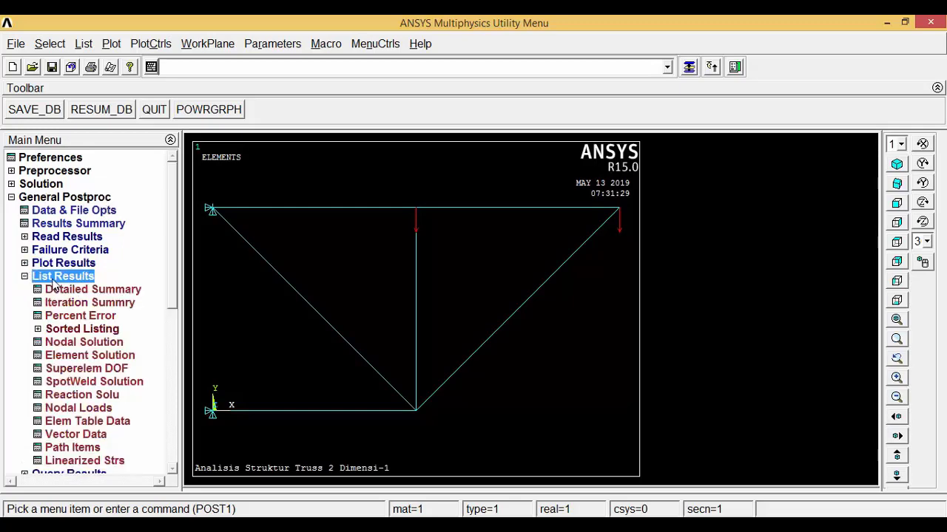
pyautogui.click(65, 394)
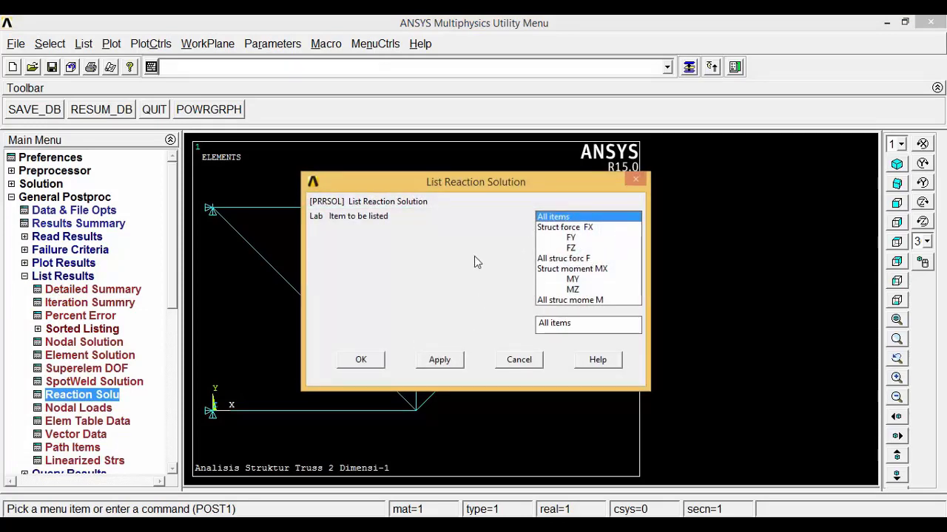
pyautogui.click(362, 361)
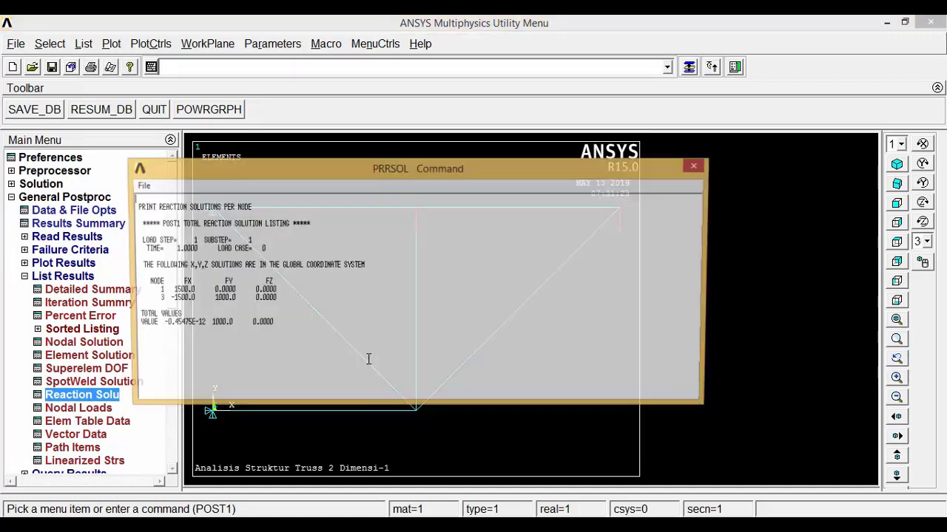
pyautogui.moveTo(708, 409); pyautogui.dragTo(440, 349)
pyautogui.moveTo(328, 168); pyautogui.dragTo(640, 266)
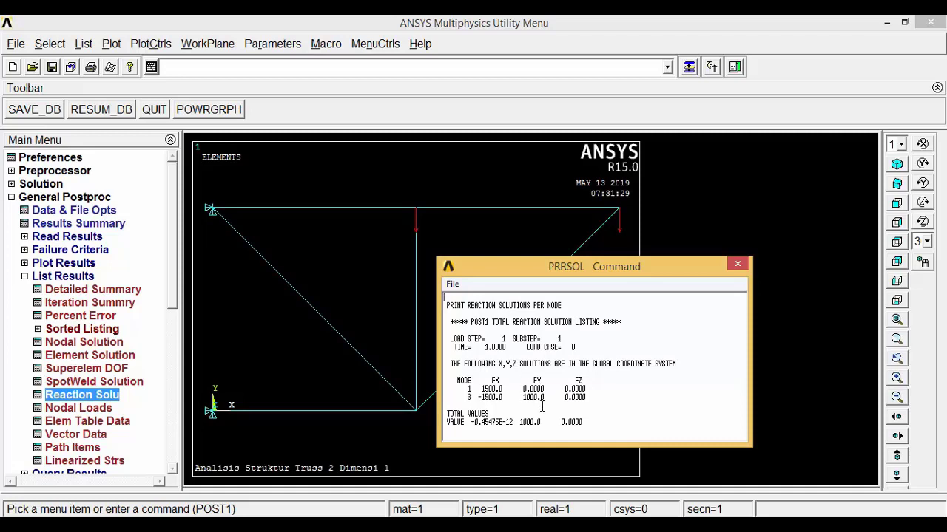
pyautogui.moveTo(482, 389); pyautogui.dragTo(505, 389)
pyautogui.moveTo(523, 399); pyautogui.dragTo(544, 398)
pyautogui.click(739, 266)
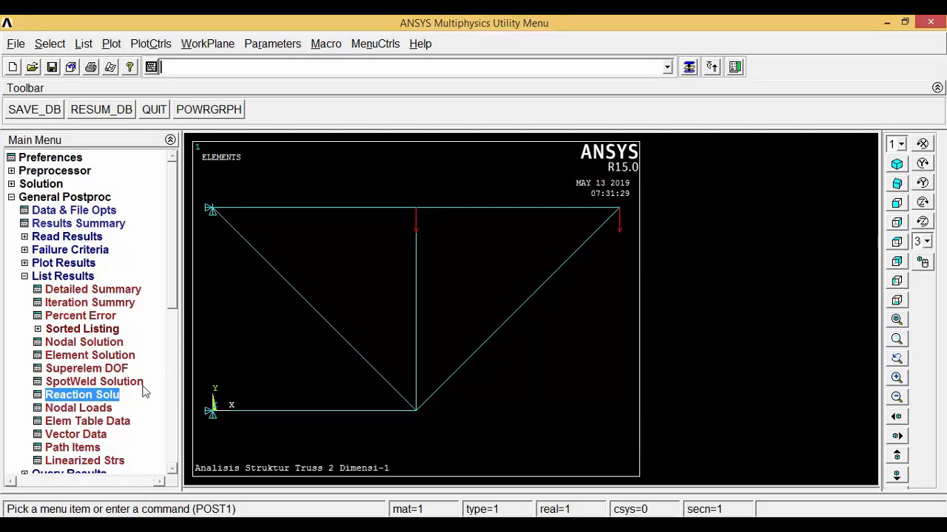
# List the nodal displacement vector sum and examine the maximum absolute displacement values.
pyautogui.click(74, 346)
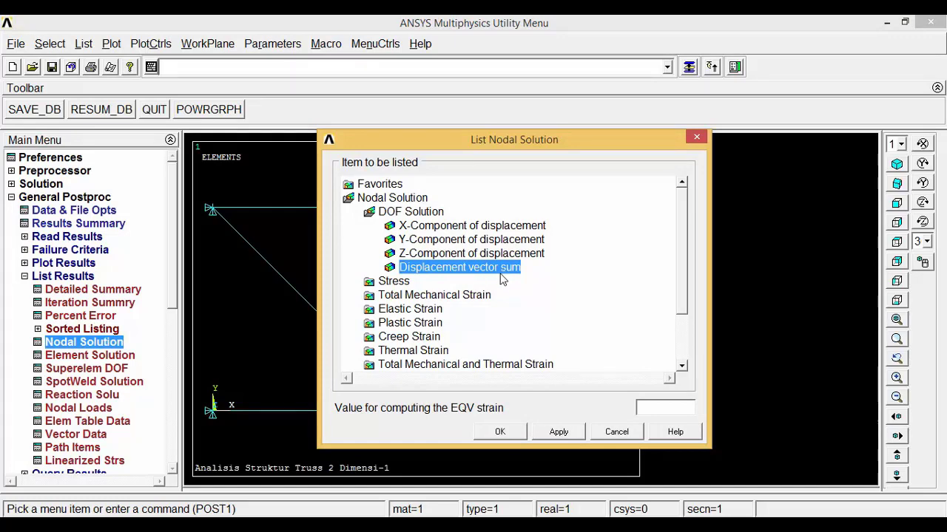
pyautogui.click(498, 433)
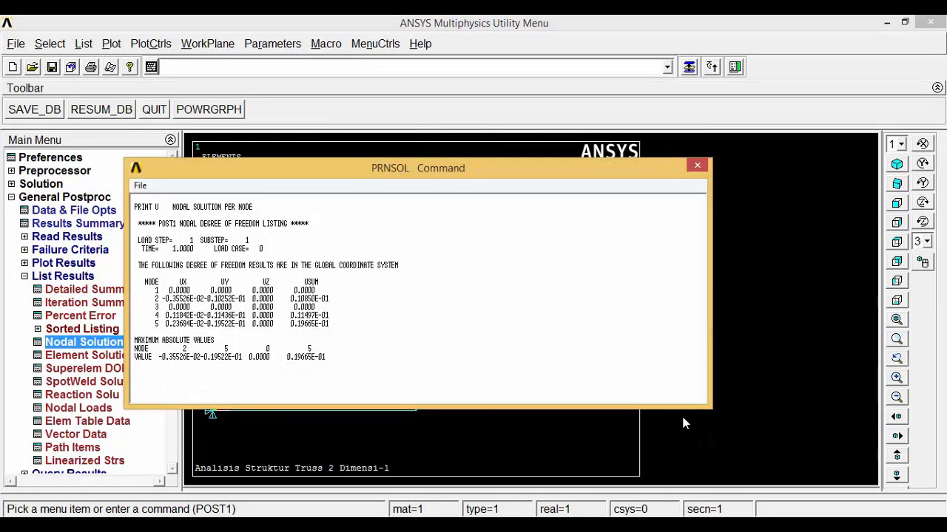
pyautogui.moveTo(711, 407); pyautogui.dragTo(402, 383)
pyautogui.moveTo(297, 159); pyautogui.dragTo(515, 253)
pyautogui.moveTo(345, 250); pyautogui.dragTo(681, 258)
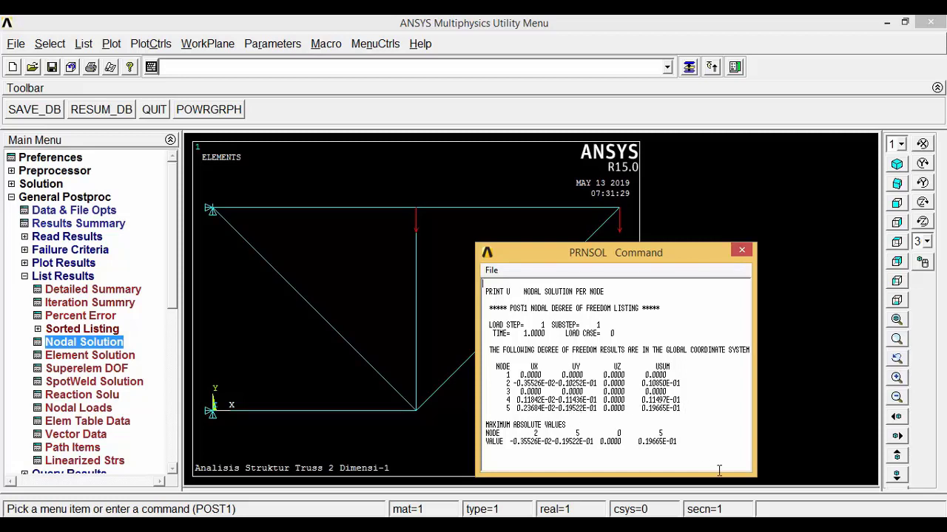
pyautogui.moveTo(679, 441); pyautogui.dragTo(500, 442)
pyautogui.click(618, 419)
pyautogui.click(741, 252)
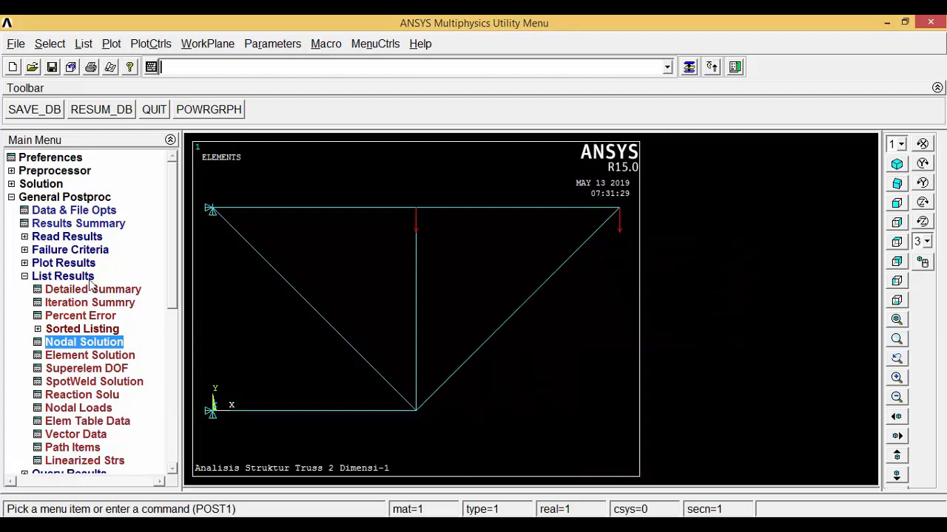
# Plot the nodal solution contour of the displacement vector sum, showing the deformed shape only.
pyautogui.click(24, 276)
pyautogui.click(25, 264)
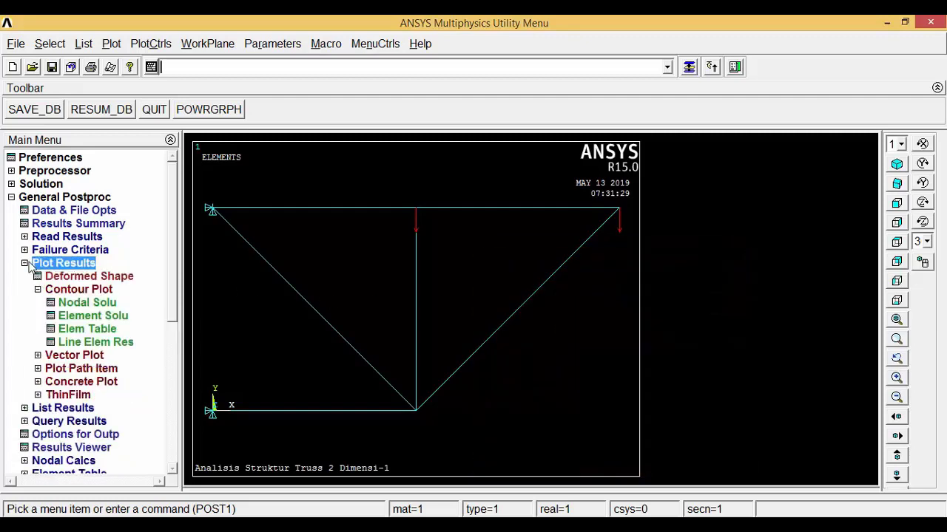
pyautogui.click(77, 307)
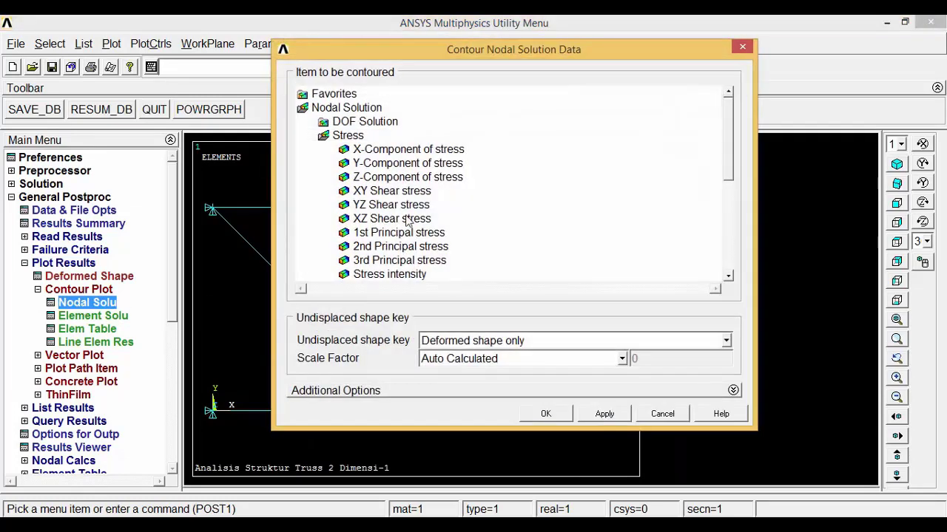
pyautogui.click(352, 124)
pyautogui.click(370, 177)
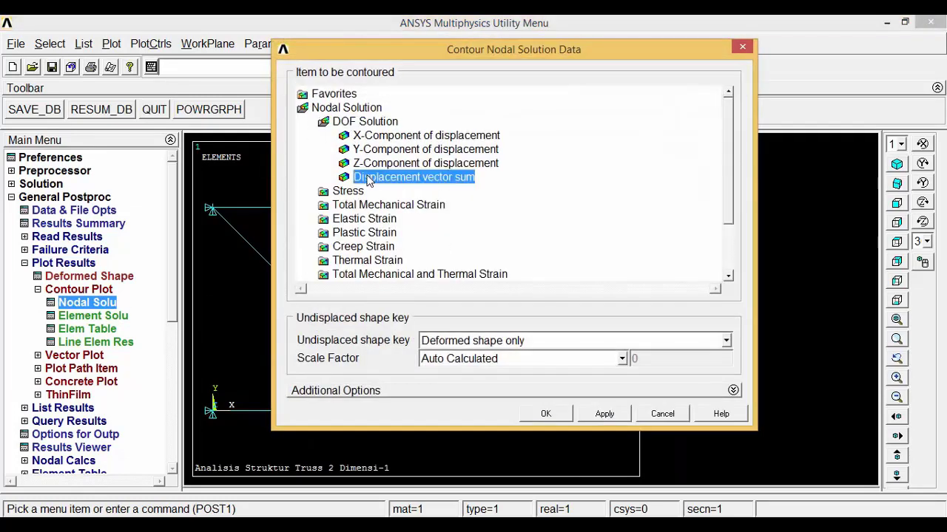
pyautogui.click(543, 414)
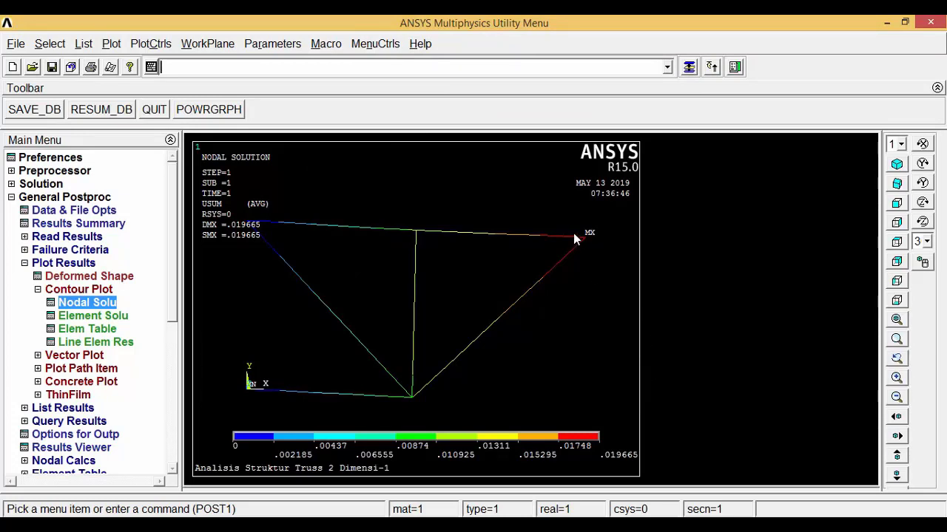
# Animate the deformed results of the USUM translation, set the playback delay to 11, and close the animation controls.
pyautogui.click(151, 45)
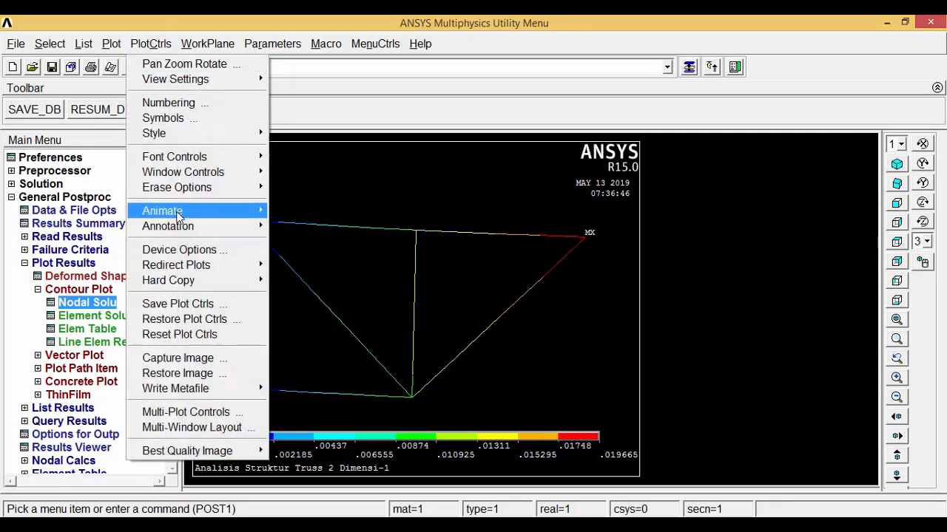
pyautogui.moveTo(177, 214)
pyautogui.click(310, 258)
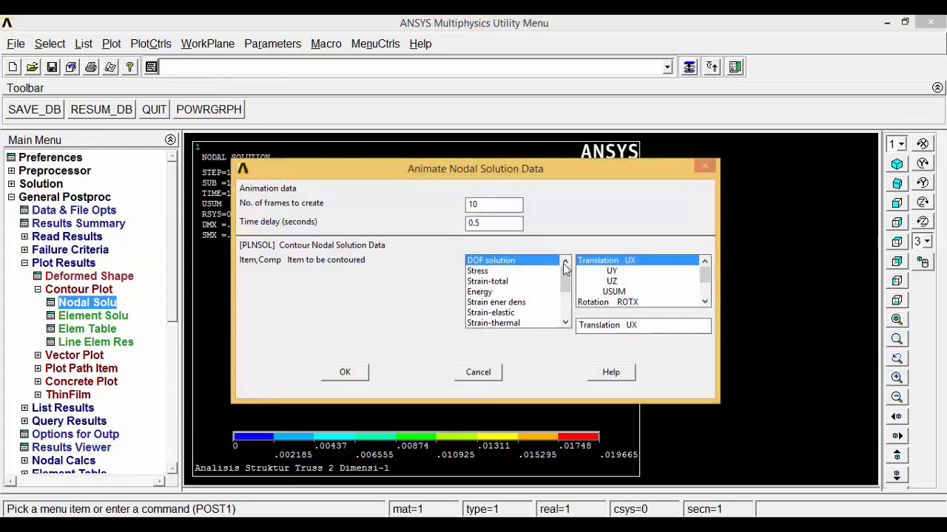
pyautogui.click(620, 292)
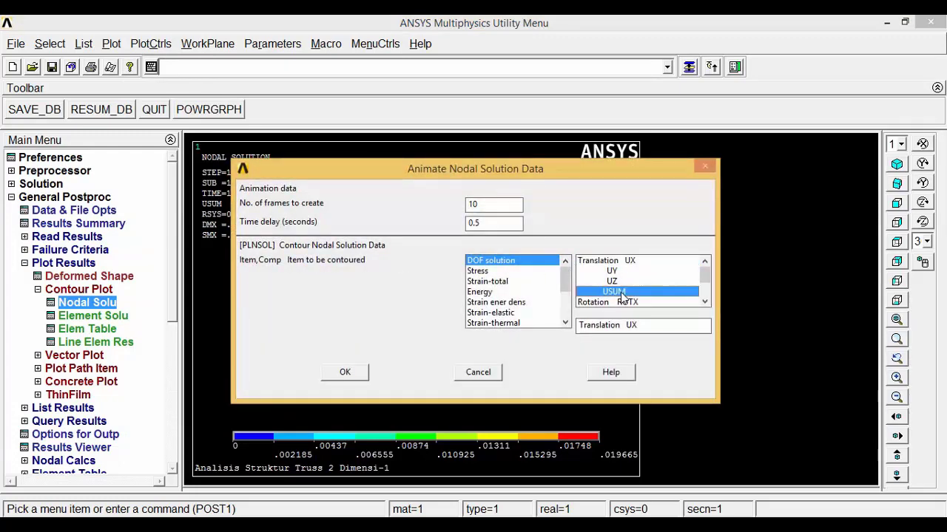
pyautogui.click(346, 373)
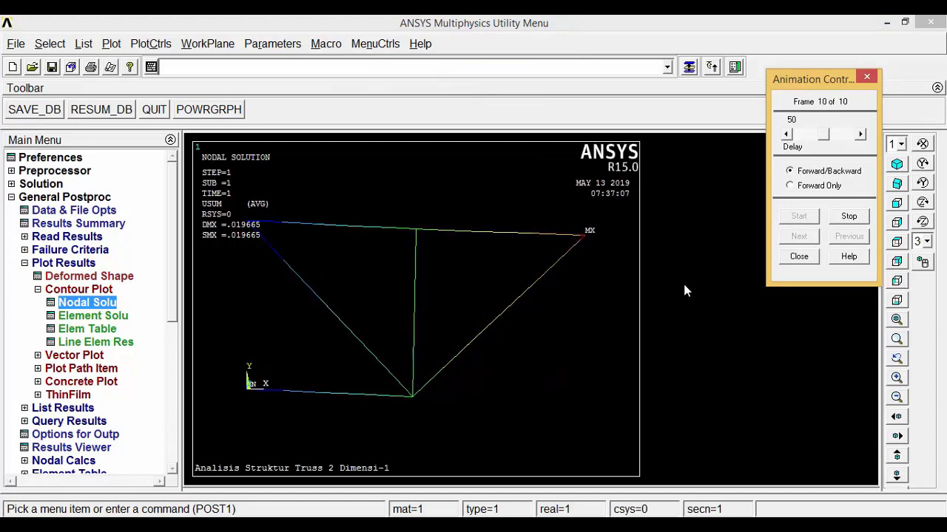
pyautogui.moveTo(821, 139); pyautogui.dragTo(806, 144)
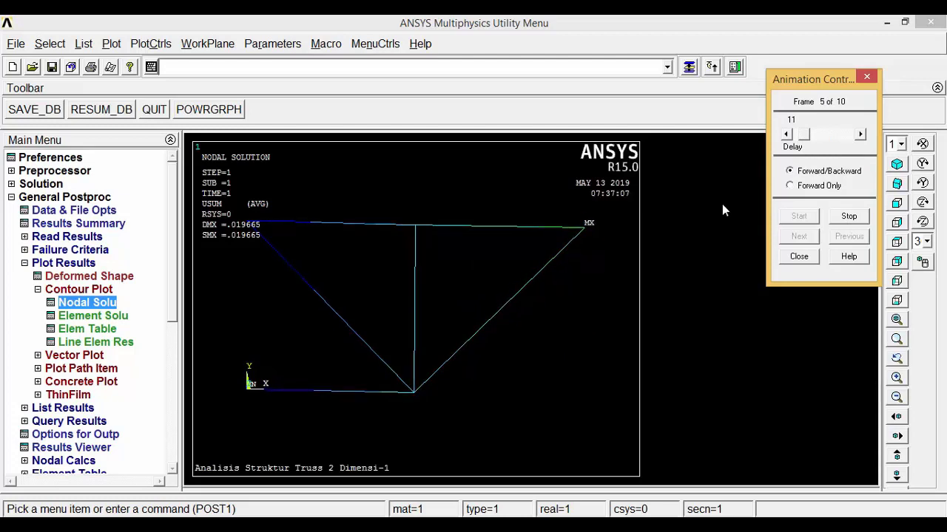
pyautogui.click(799, 259)
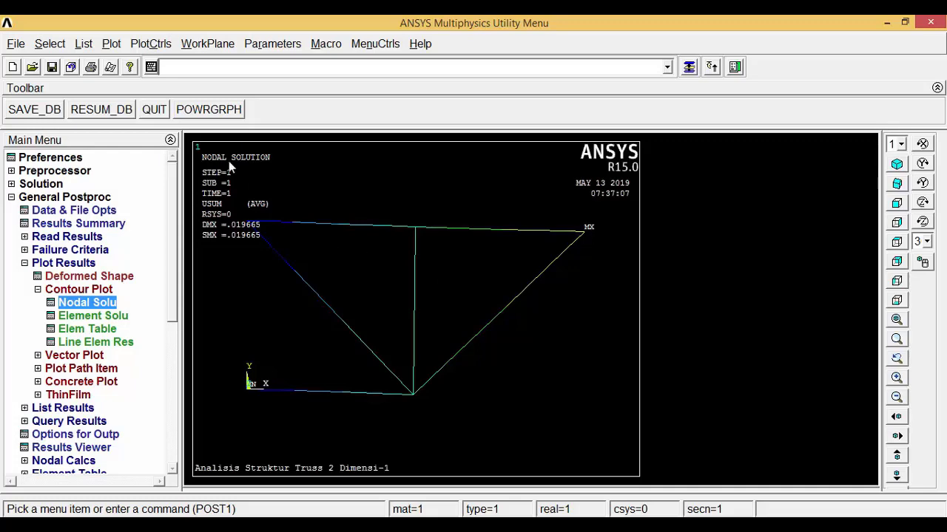
# Turn on the display of element shapes based on real constant descriptions and show the truss in the oblique view.
pyautogui.click(141, 46)
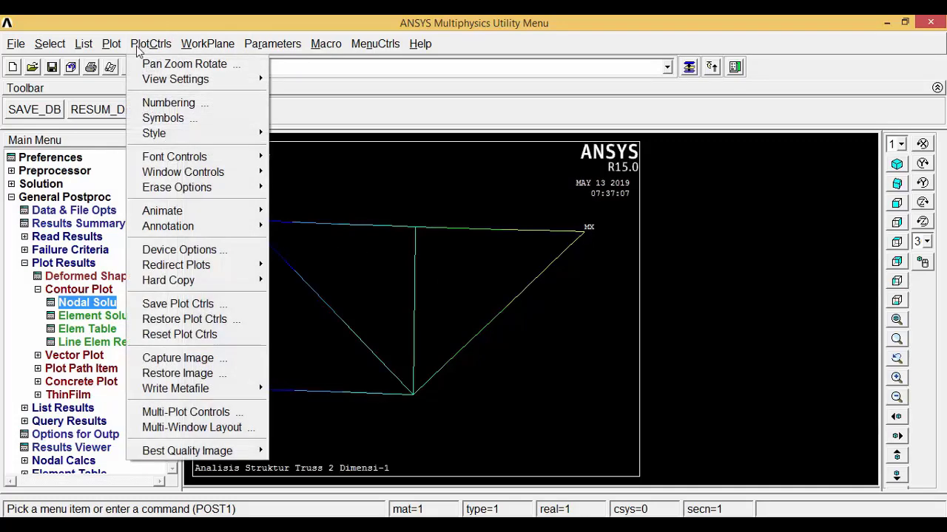
pyautogui.moveTo(164, 135)
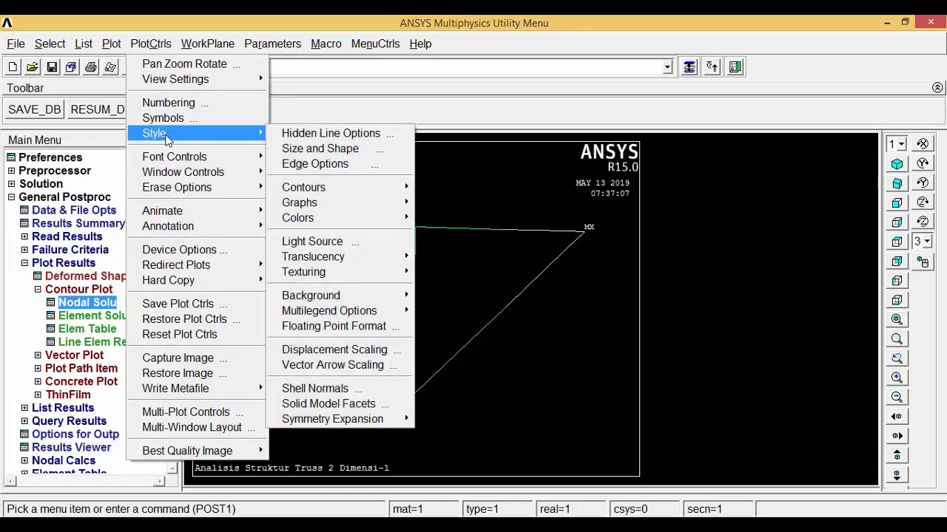
pyautogui.click(334, 149)
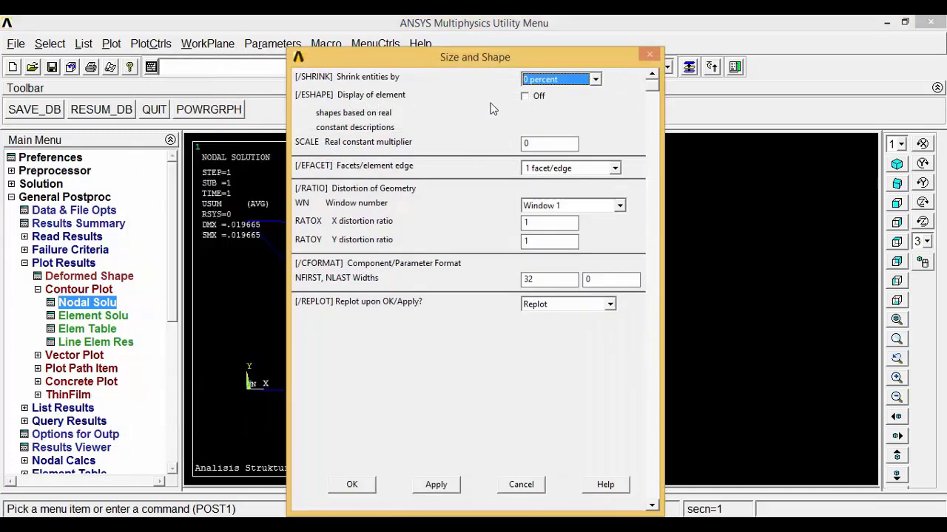
pyautogui.click(525, 98)
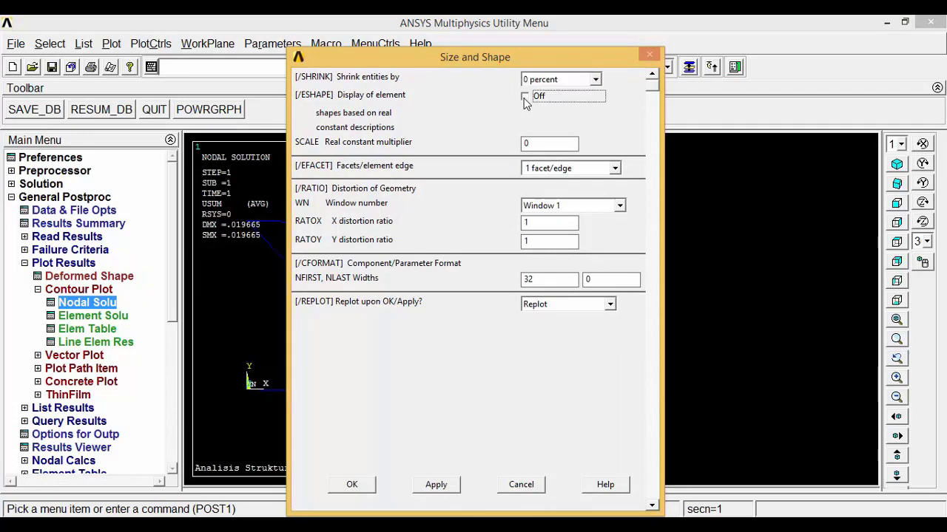
pyautogui.click(352, 484)
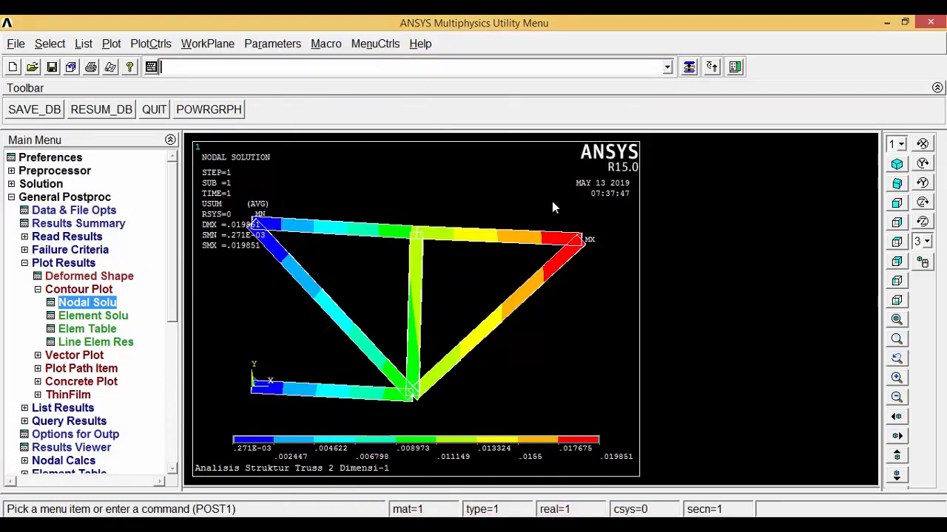
pyautogui.click(897, 165)
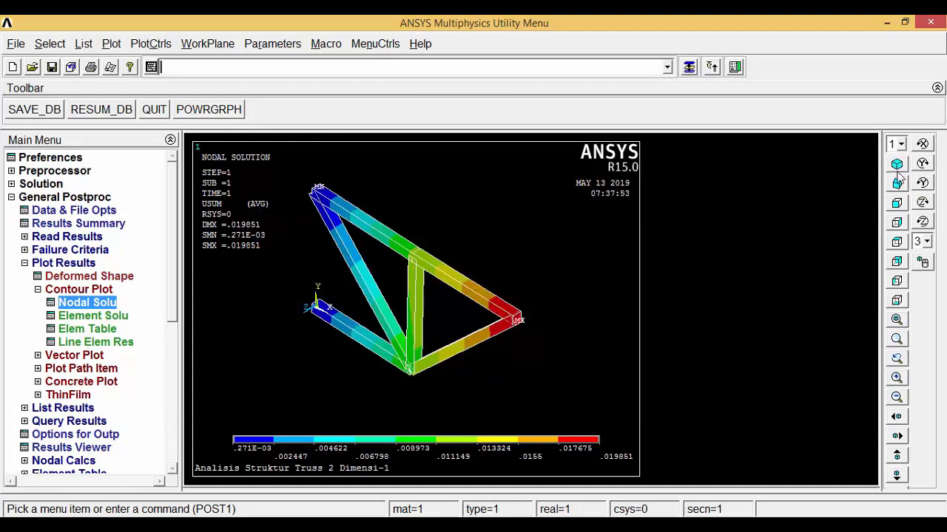
pyautogui.click(898, 188)
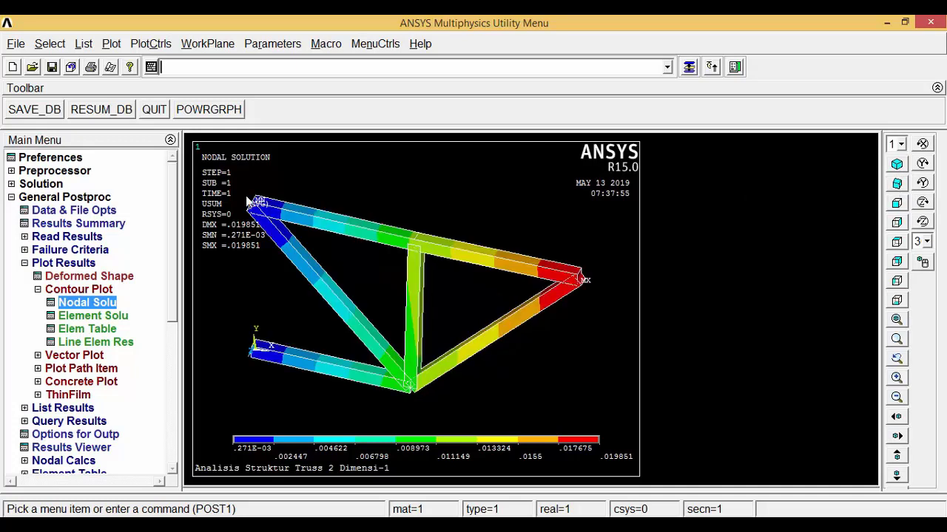
# Plot the nodal solution contour of the von Mises stress.
pyautogui.click(96, 309)
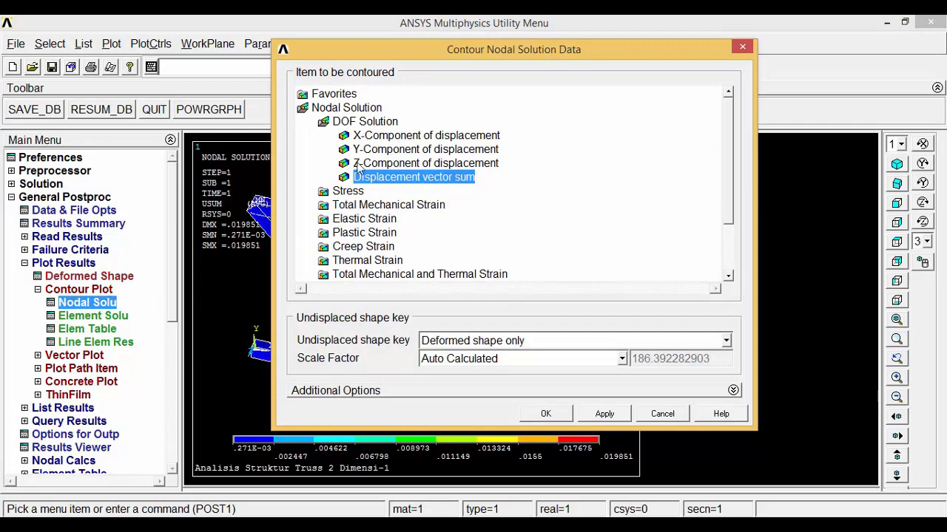
pyautogui.click(341, 192)
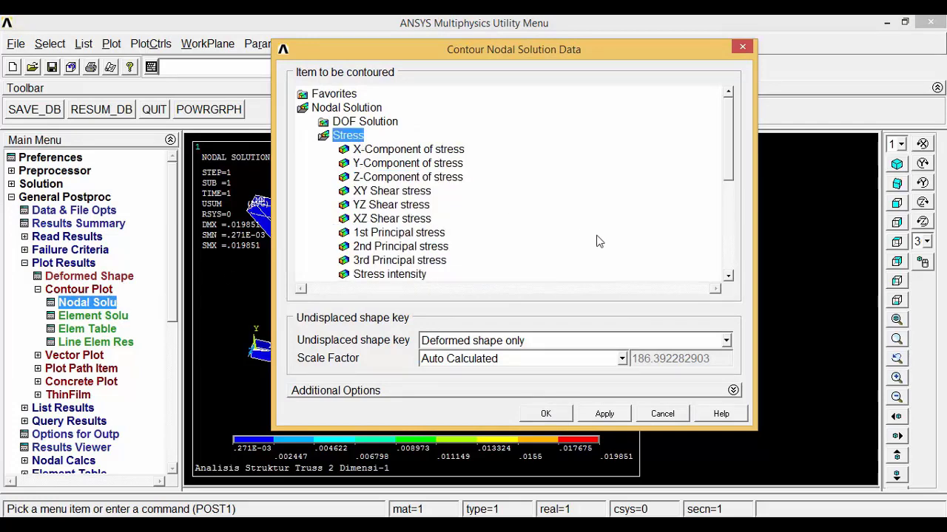
pyautogui.scroll(-1, 731, 179)
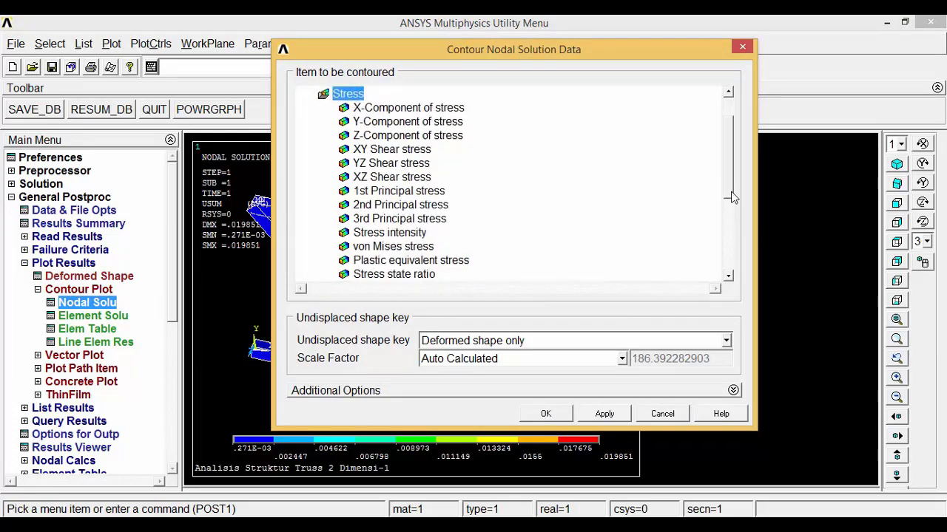
pyautogui.click(414, 247)
pyautogui.click(545, 414)
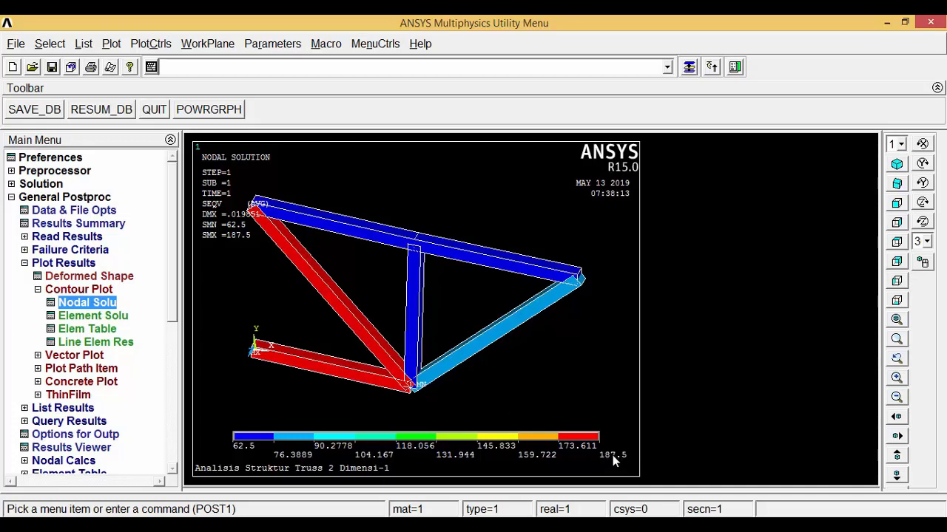
# Animate the deformed results of the von Mises stress SEQV, set the playback delay to 13, and close the animation controls.
pyautogui.click(150, 46)
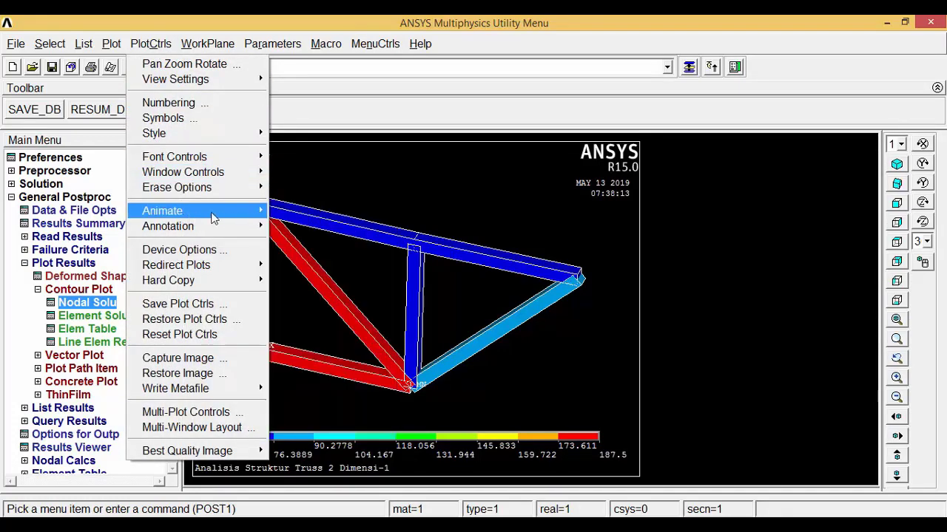
pyautogui.moveTo(238, 213)
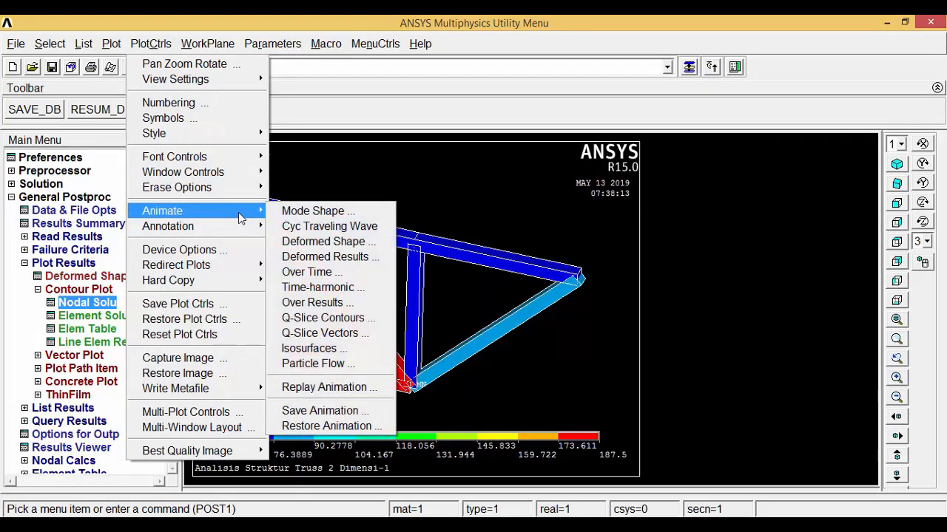
pyautogui.click(311, 256)
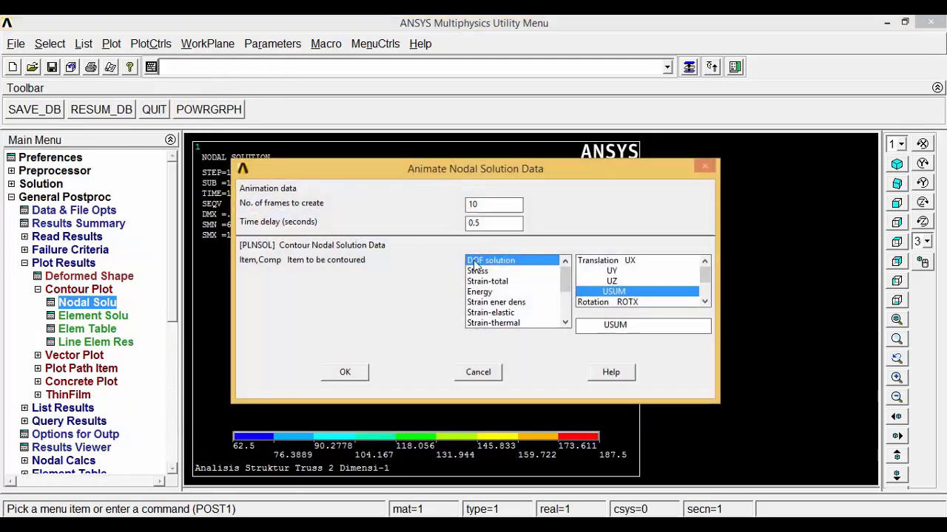
pyautogui.click(503, 270)
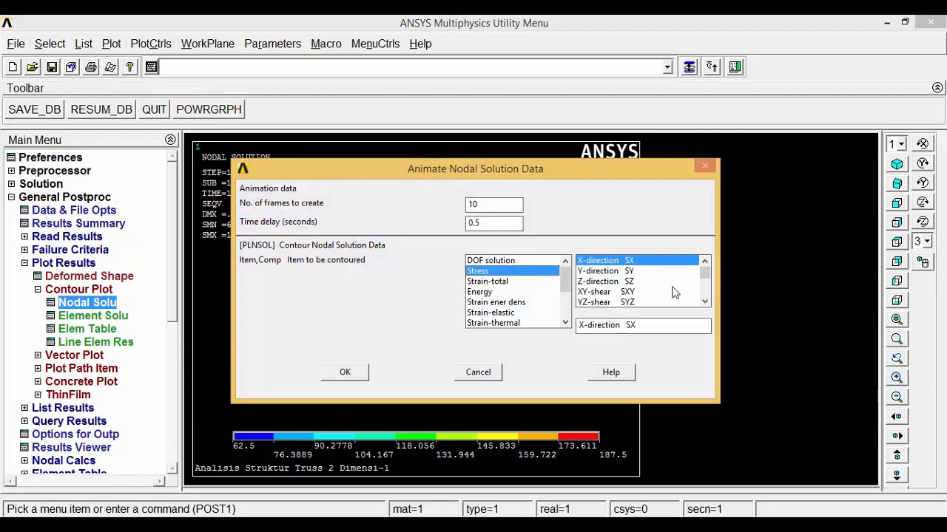
pyautogui.scroll(-3, 703, 289)
pyautogui.click(626, 274)
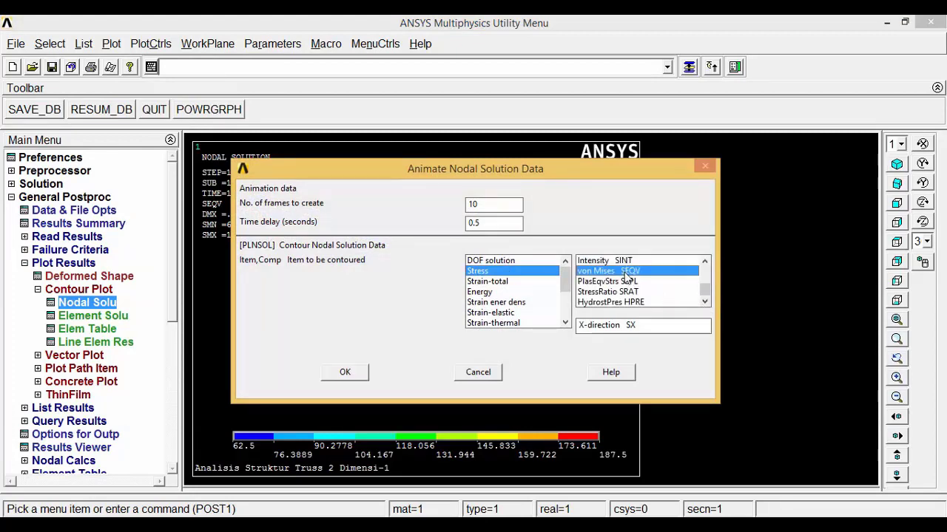
pyautogui.click(353, 375)
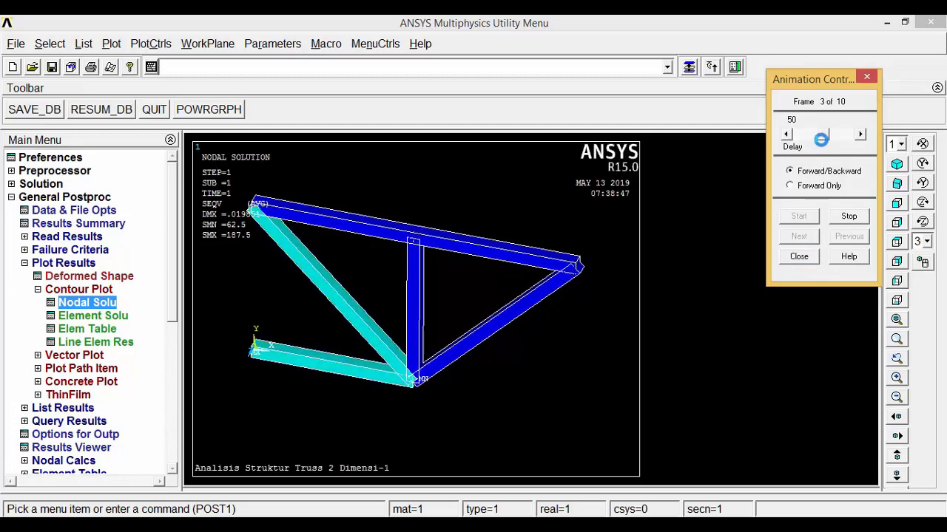
pyautogui.moveTo(823, 138); pyautogui.dragTo(806, 144)
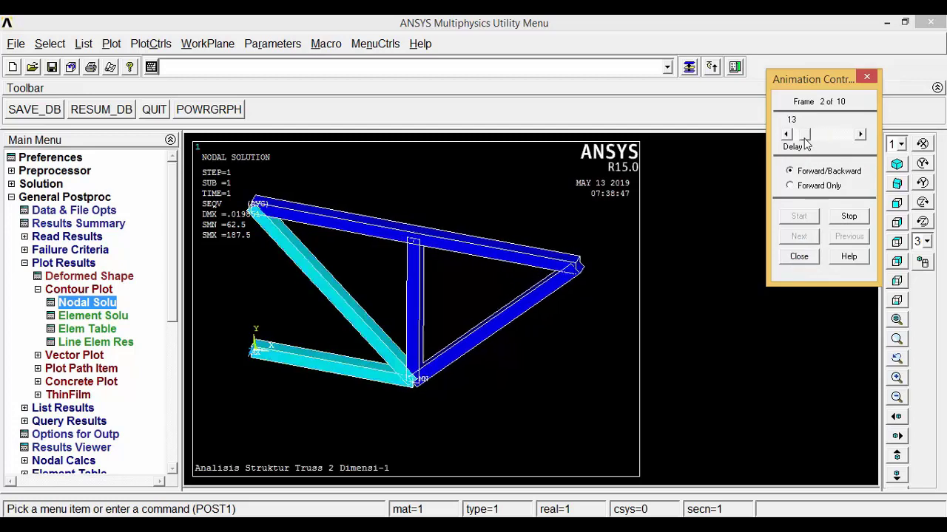
pyautogui.click(800, 257)
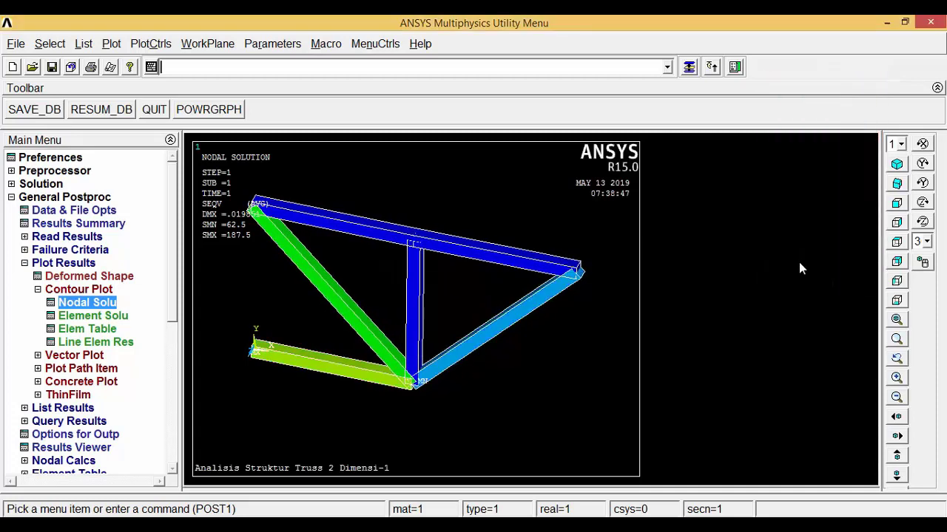